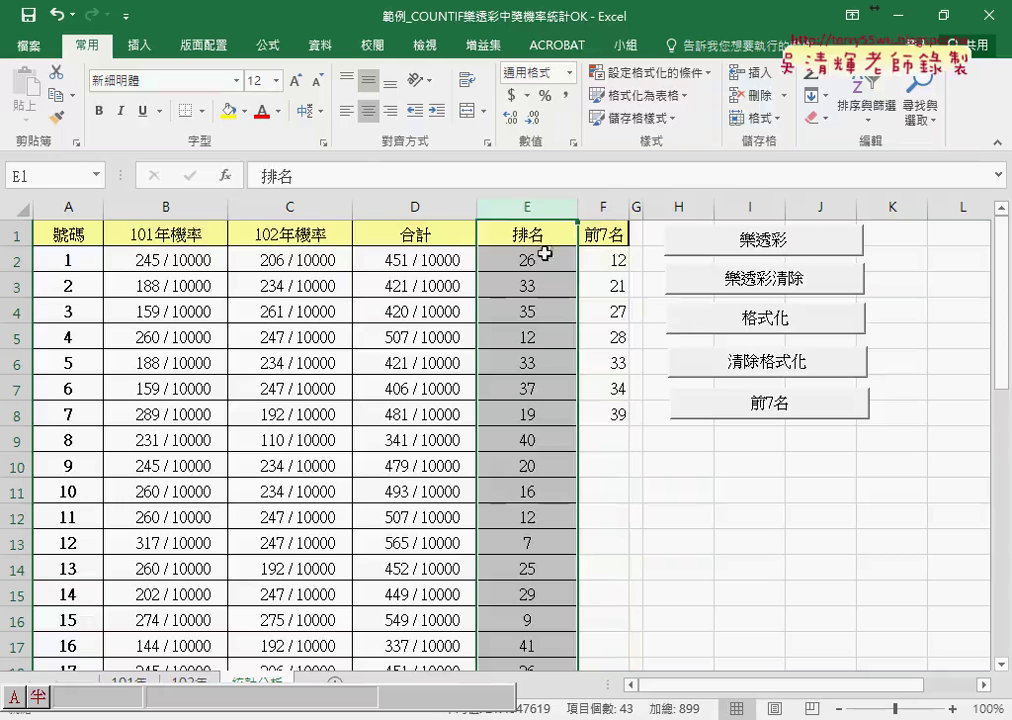
Step: Inspect the RANK.EQ rank formulas in column E for IDs 21 and 12
click(528, 580)
key(Up)
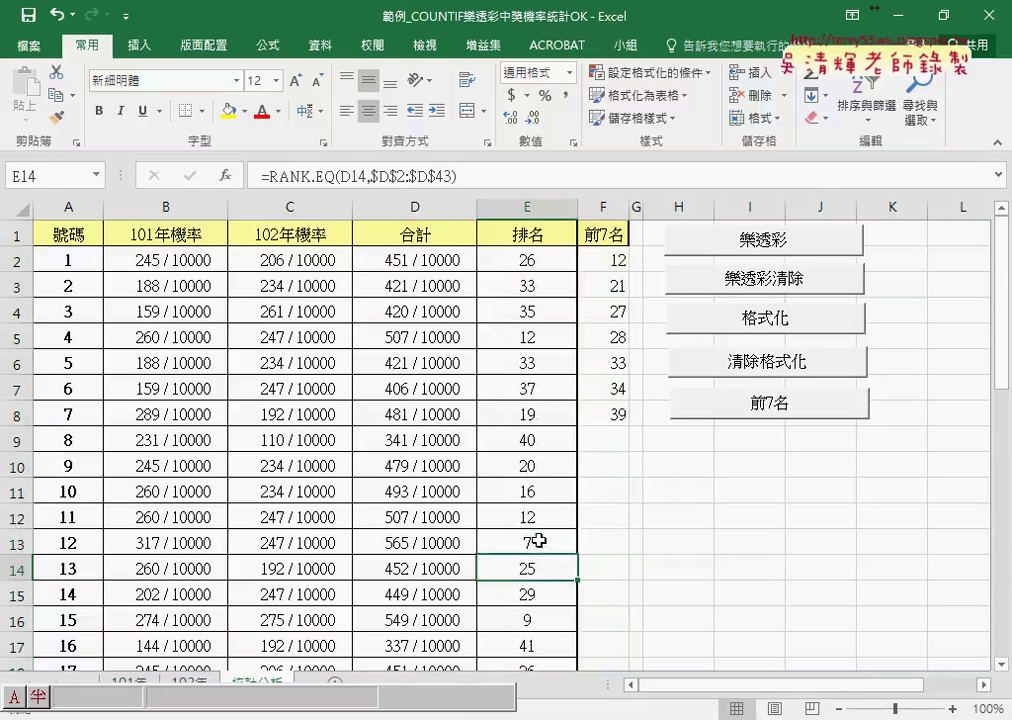
scroll(554, 538, down, 1)
scroll(554, 504, down, 1)
scroll(547, 511, down, 2)
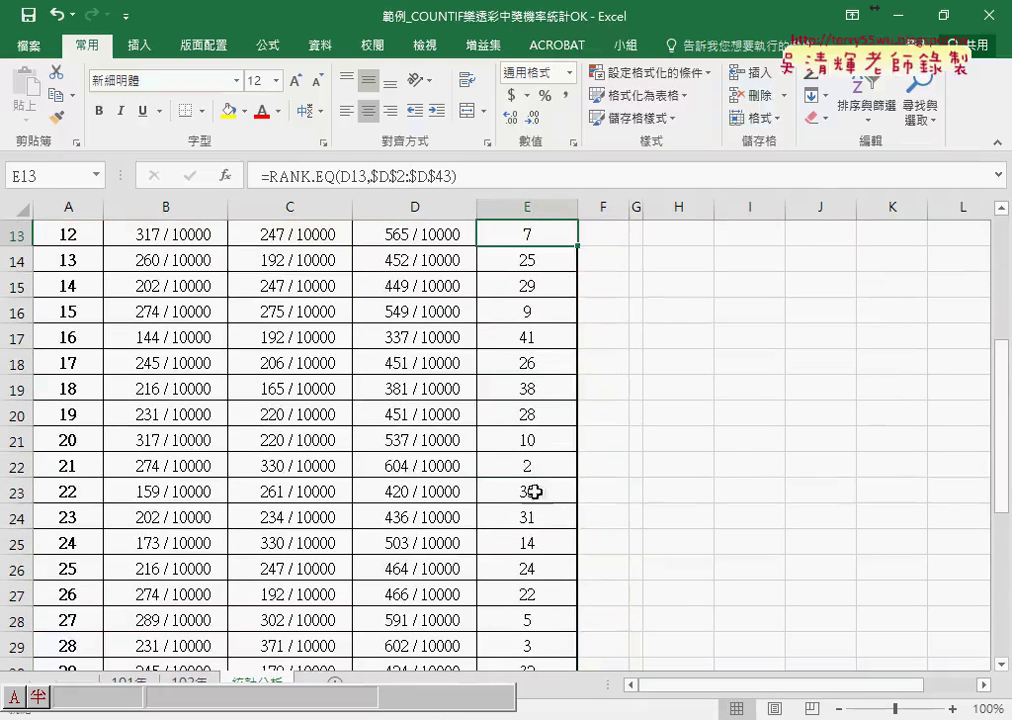
click(530, 465)
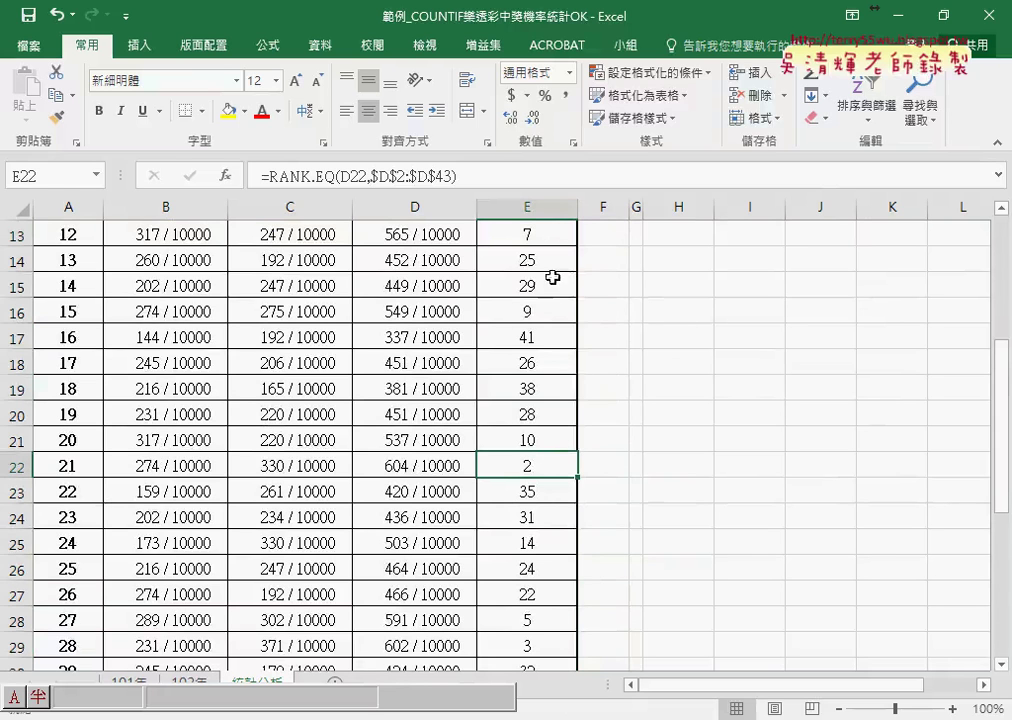
scroll(65, 232, up, 4)
click(70, 205)
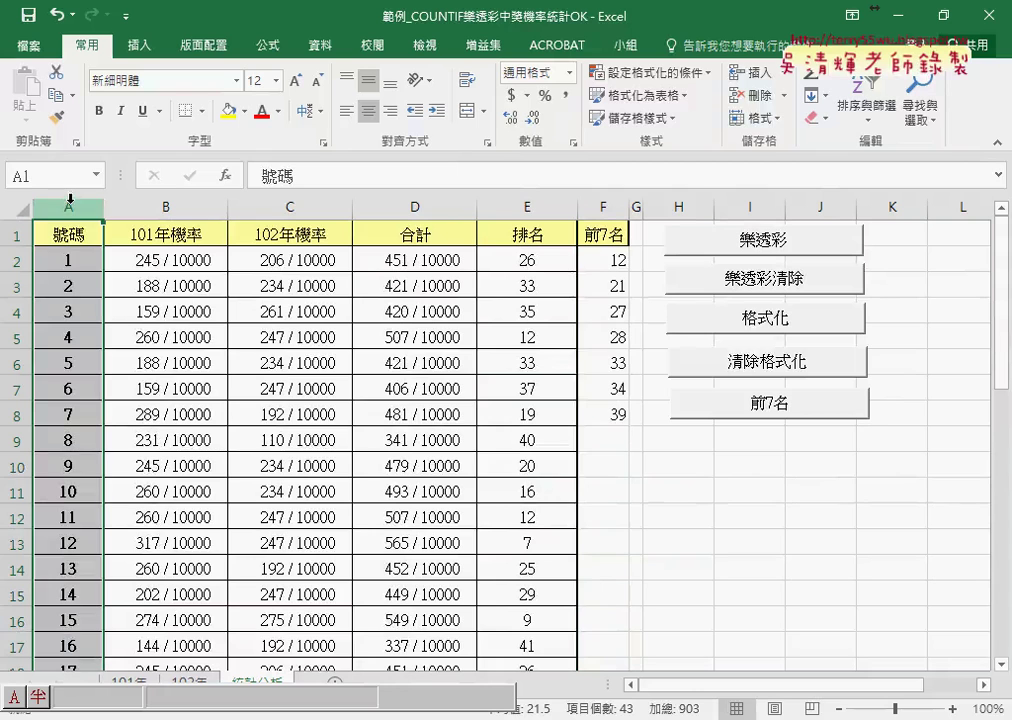
click(526, 542)
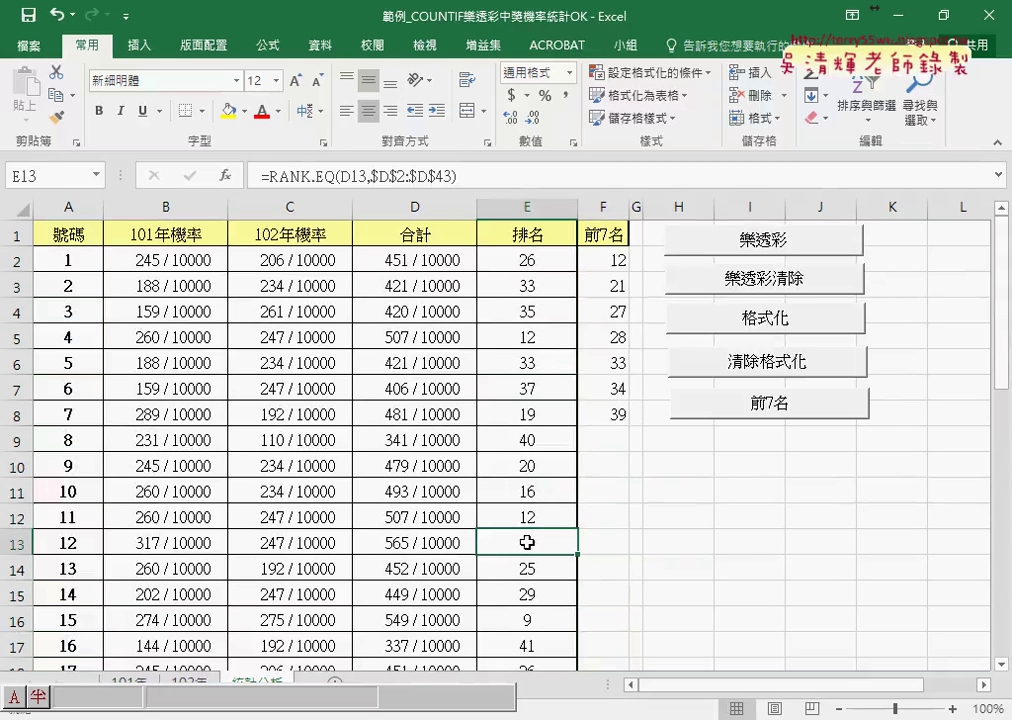
click(60, 540)
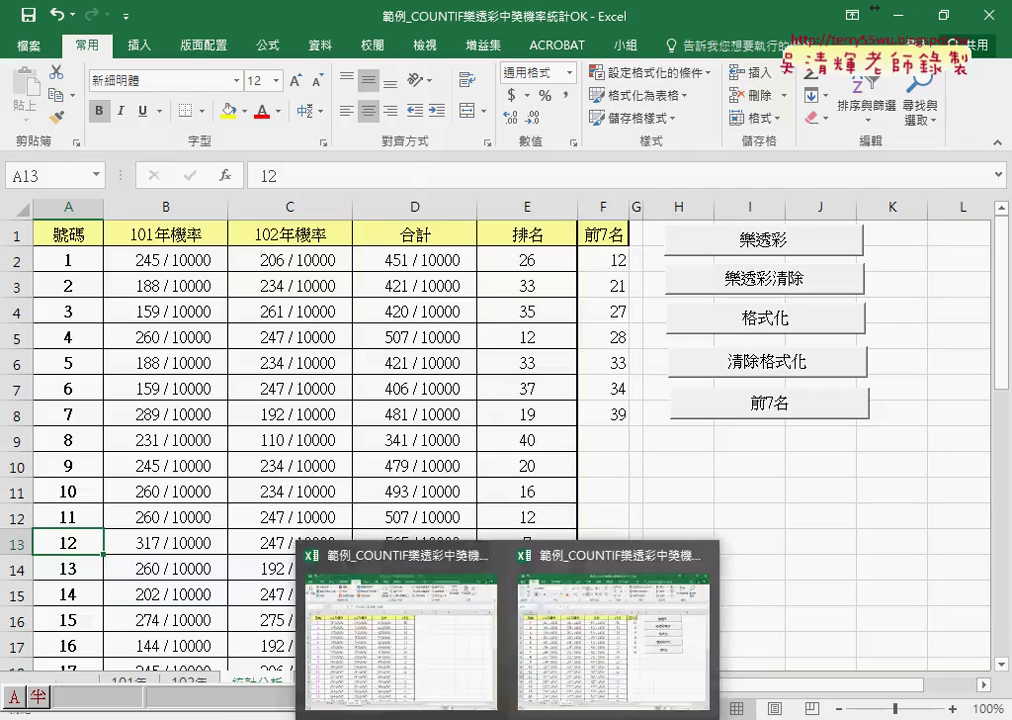
Step: In the other workbook copy, start a formula-based conditional formatting rule, then cancel it
click(463, 688)
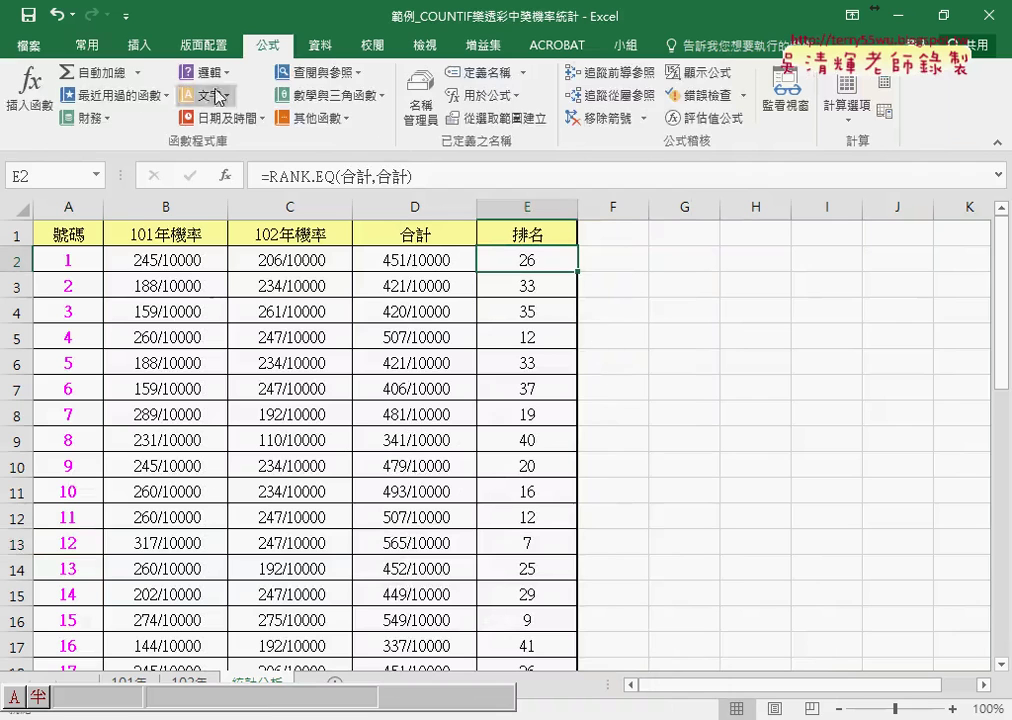
click(87, 45)
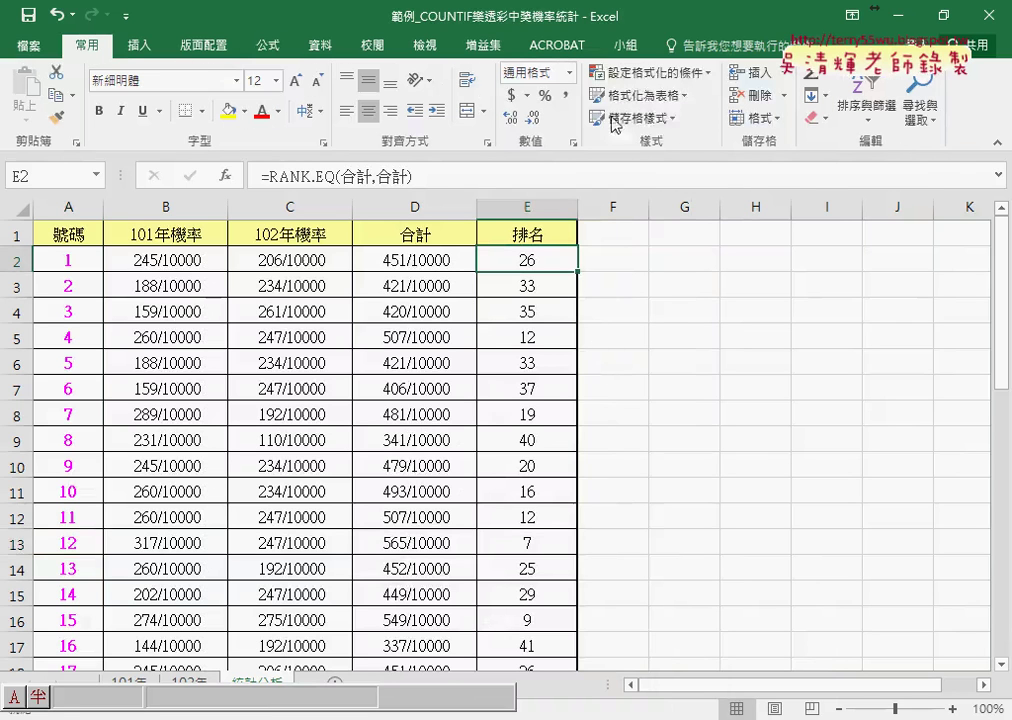
click(660, 75)
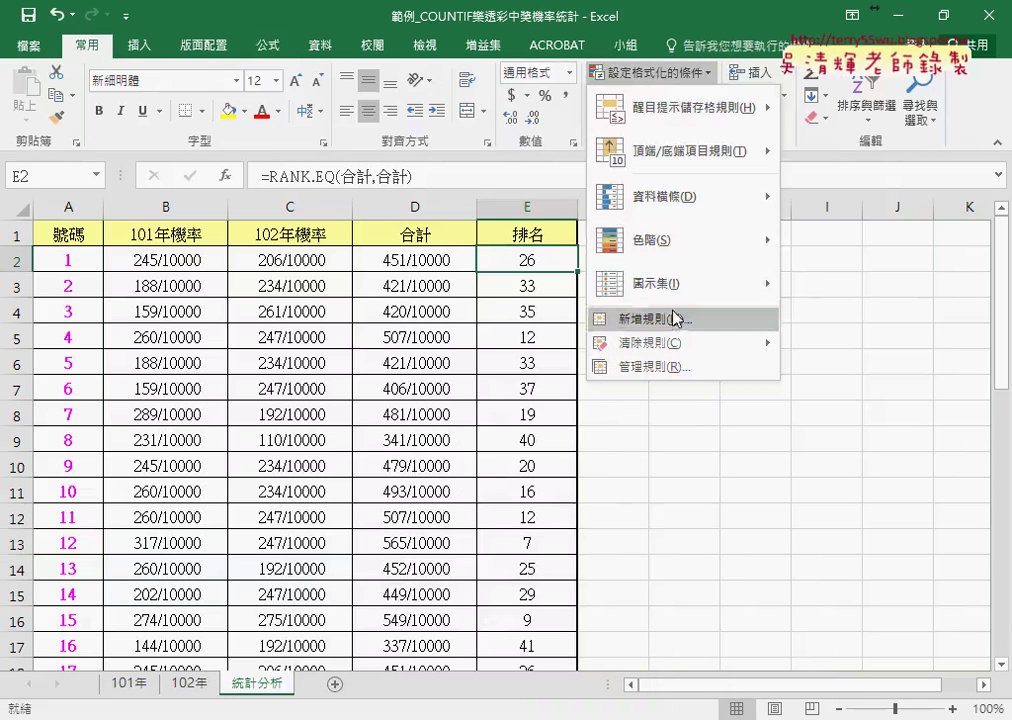
click(660, 318)
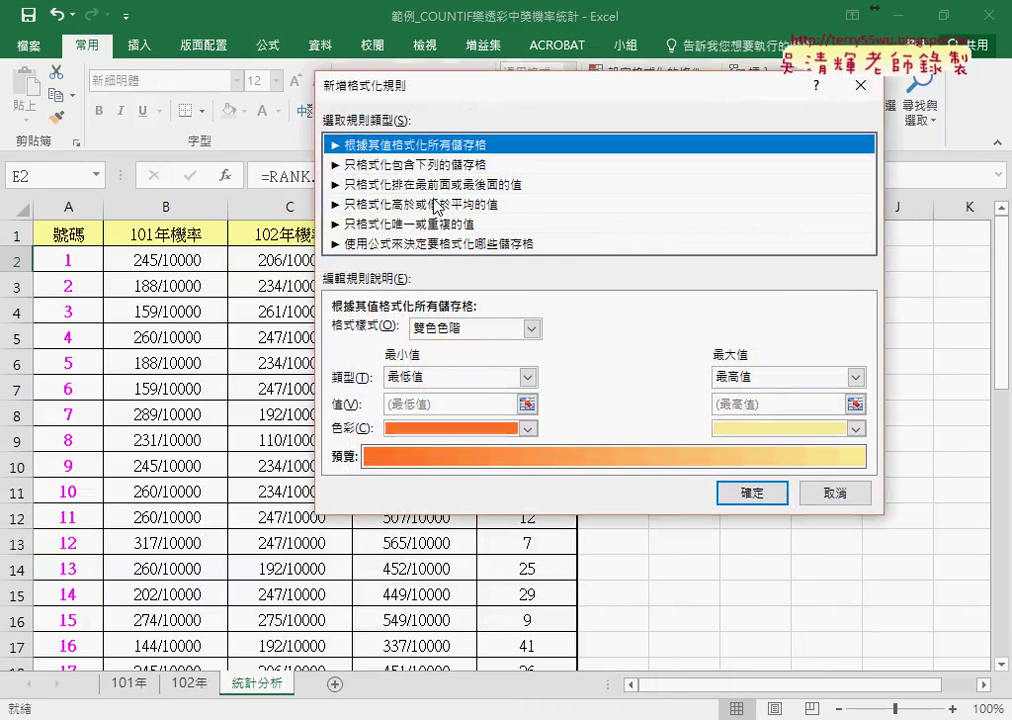
click(431, 245)
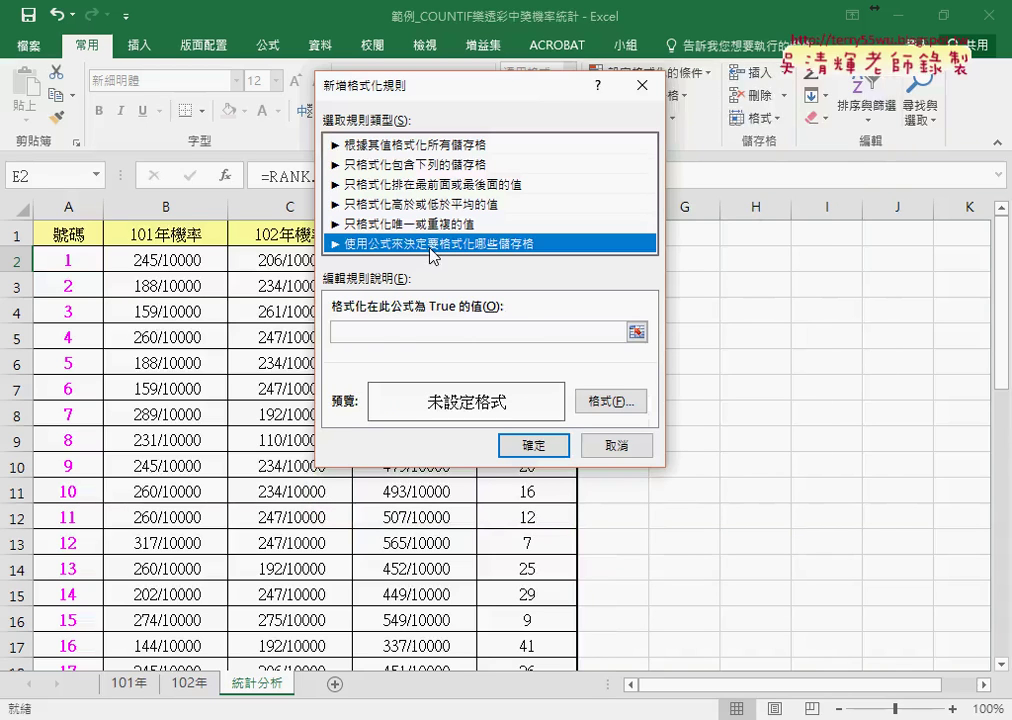
click(350, 334)
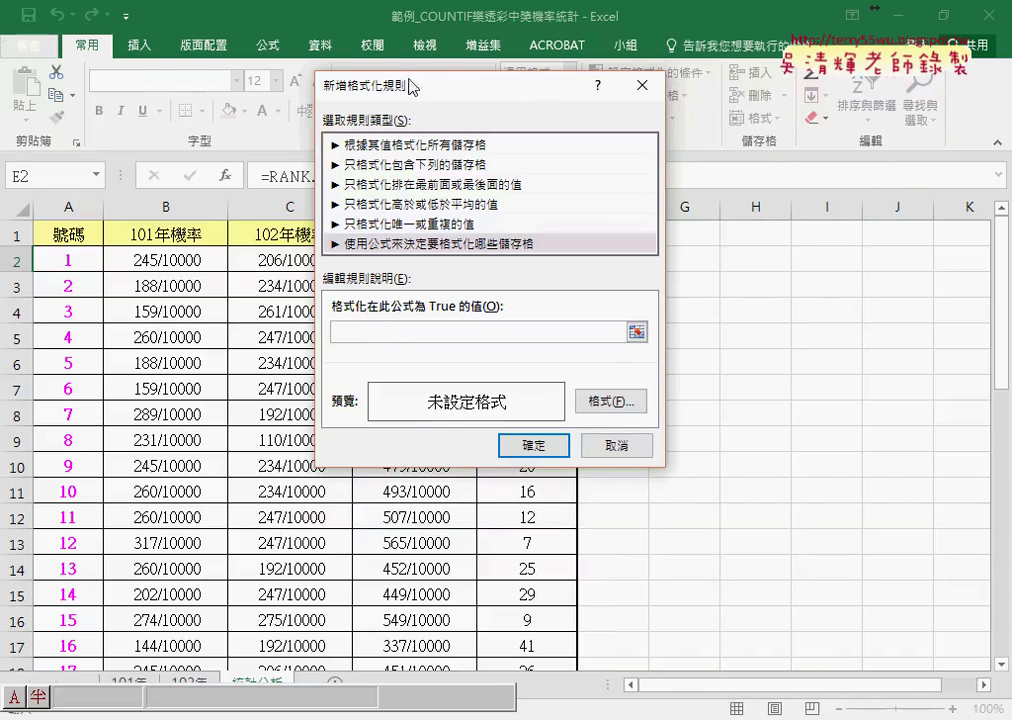
drag(340, 85, 384, 293)
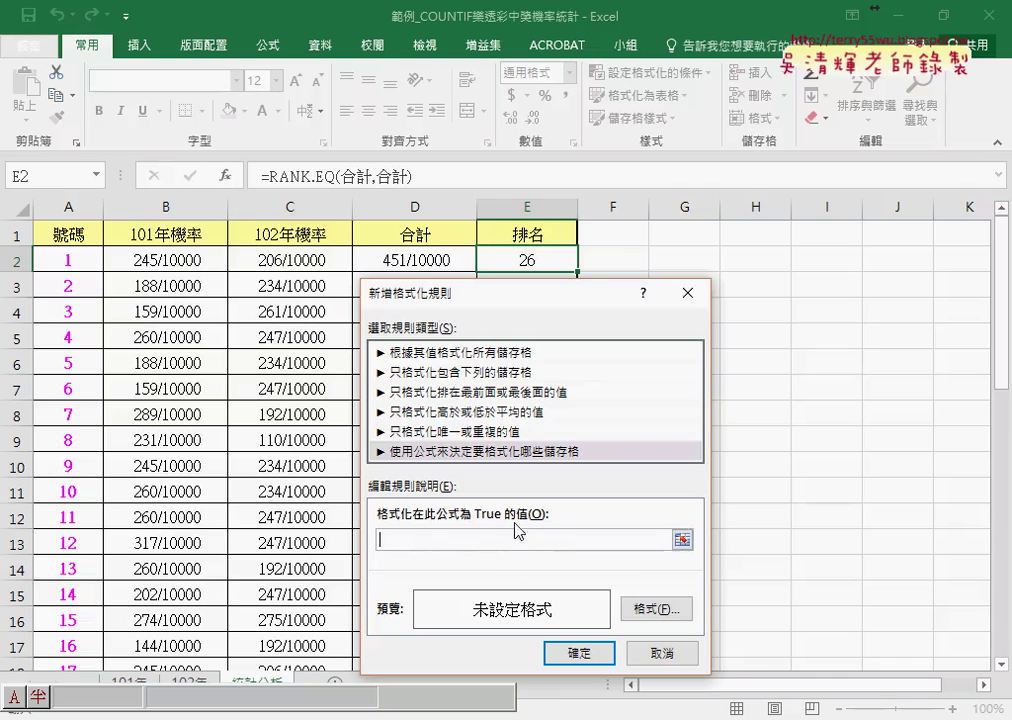
drag(542, 293, 682, 241)
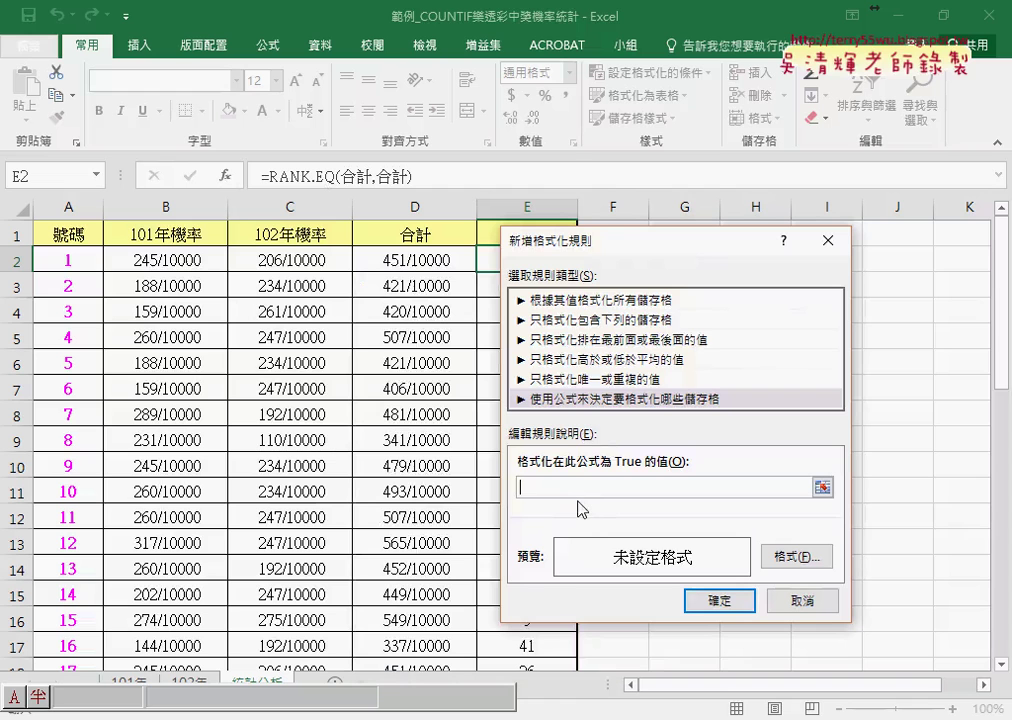
click(803, 600)
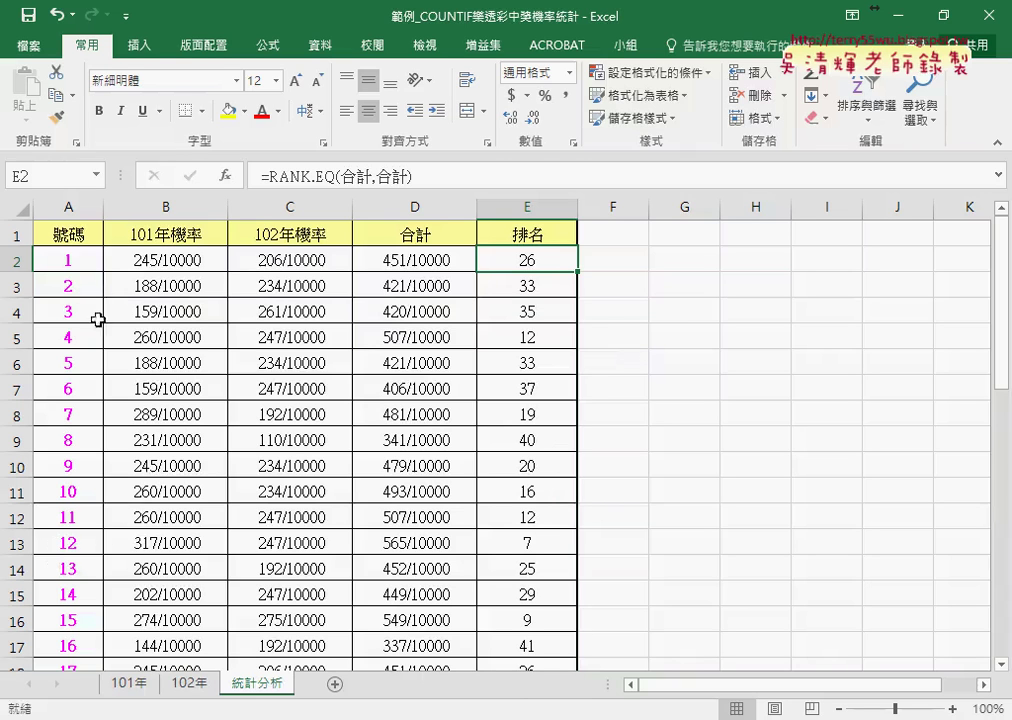
Step: Drag-select cells A2:A43 holding the ID numbers 1 to 42
drag(76, 261, 66, 462)
mouse_move(72, 260)
mouse_down()
mouse_move(68, 675)
mouse_move(75, 621)
mouse_up()
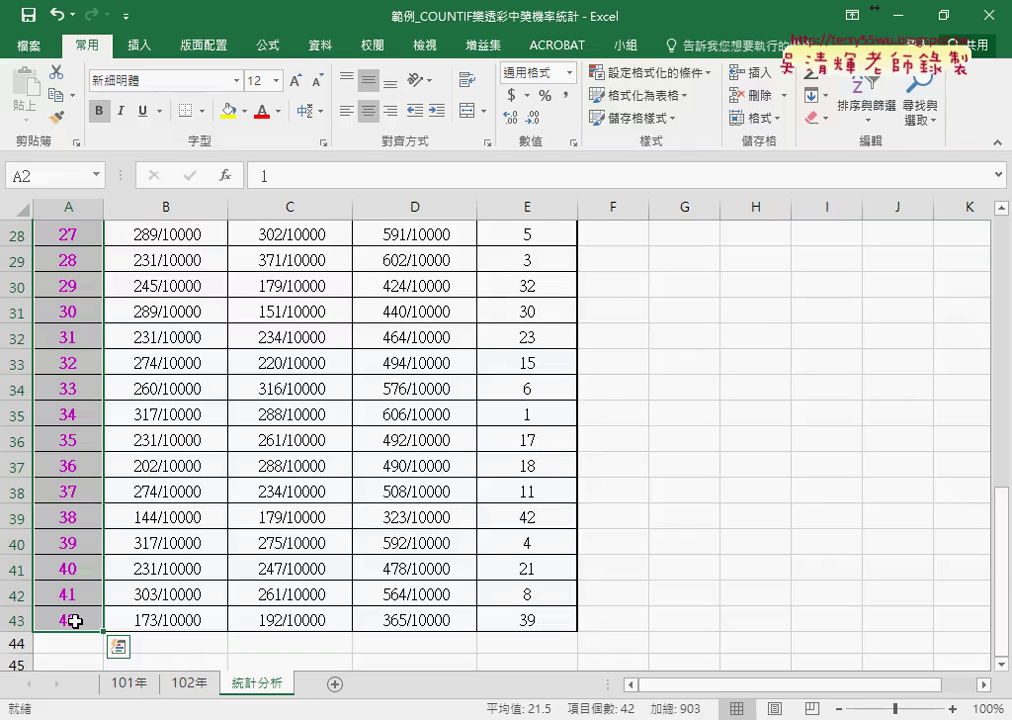
scroll(75, 612, up, 5)
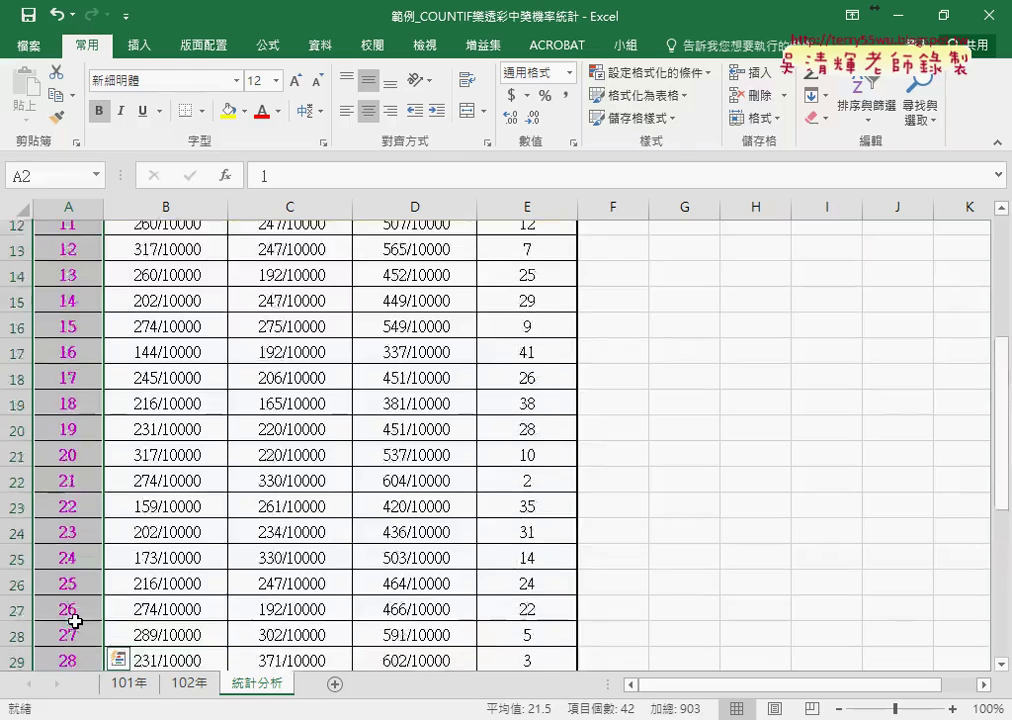
scroll(75, 400, up, 4)
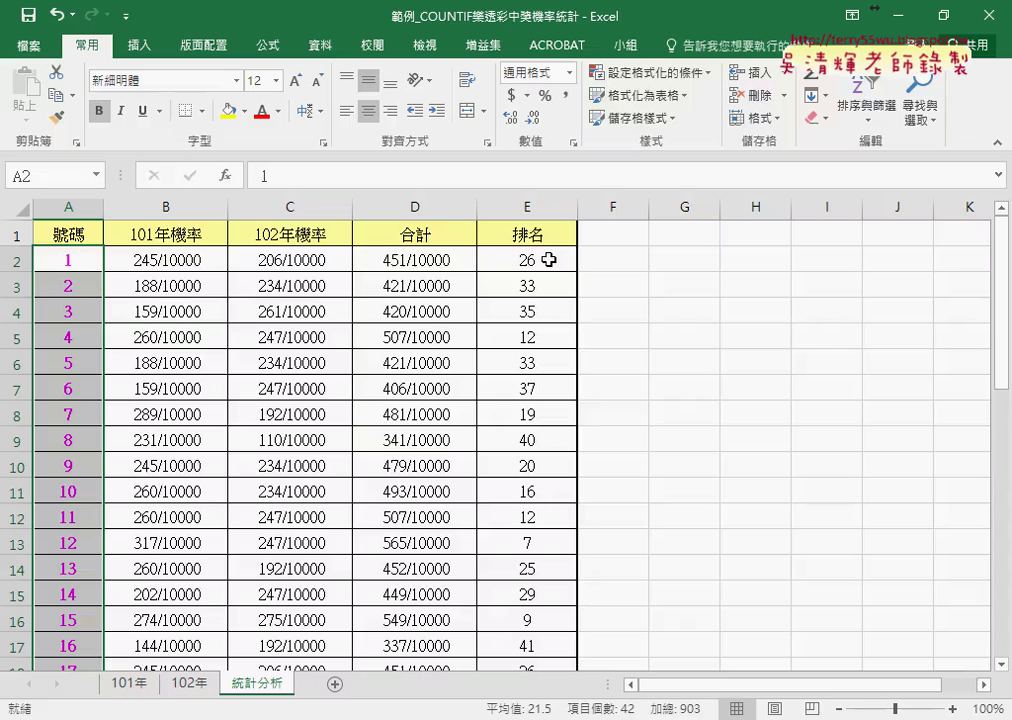
Step: Start a 'Use a formula to determine which cells to format' rule with = in its formula box
click(710, 75)
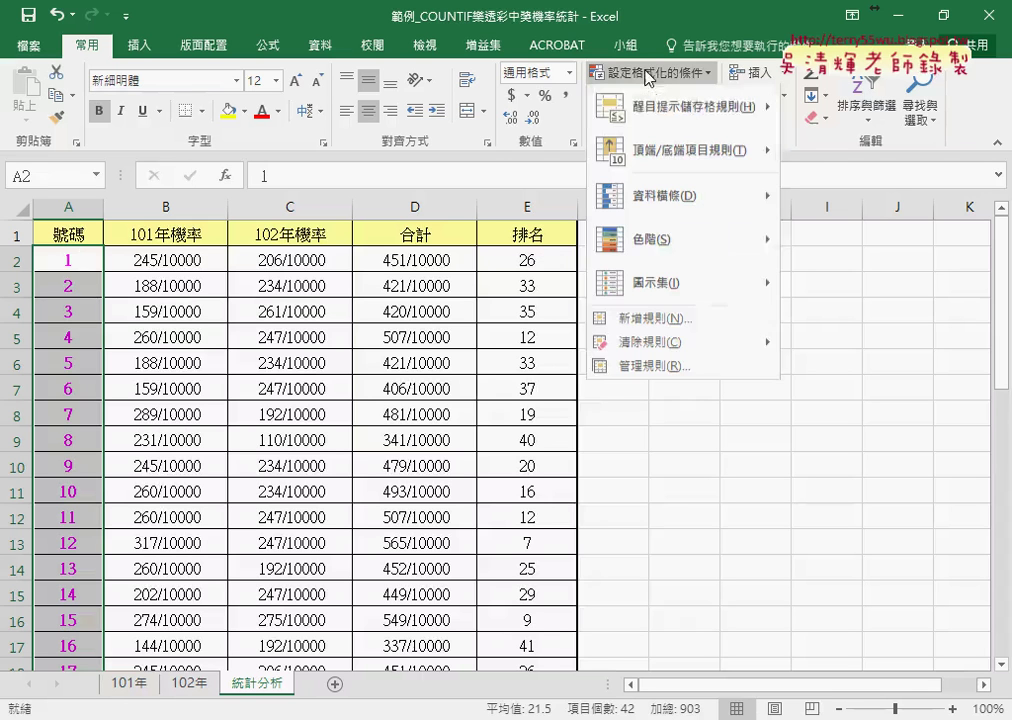
click(665, 320)
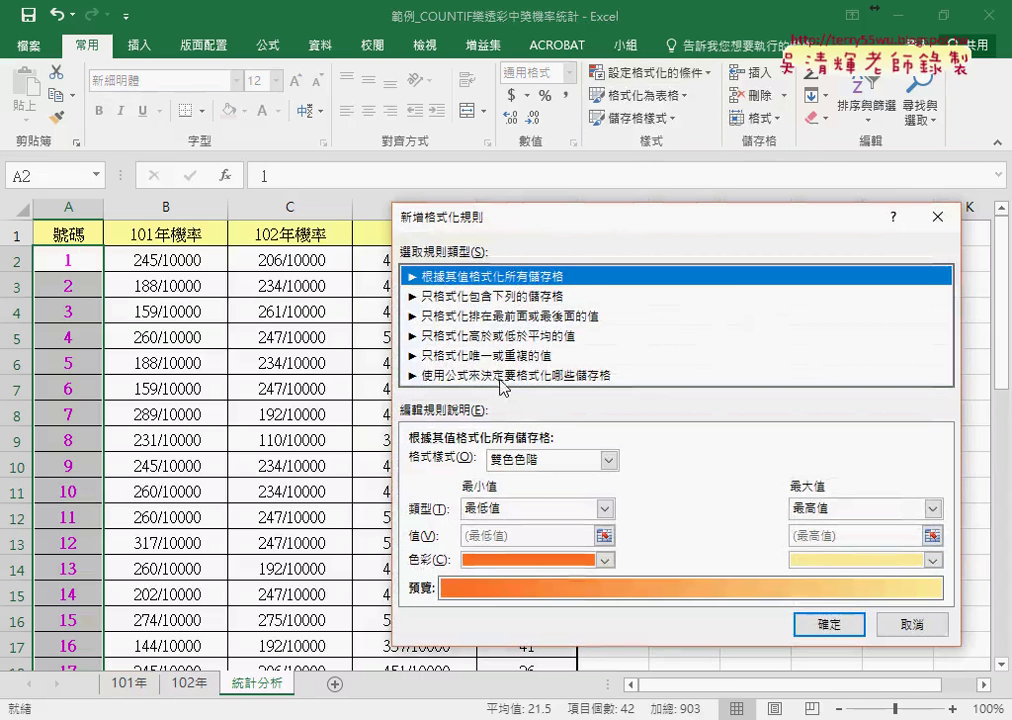
click(500, 377)
drag(545, 230, 765, 210)
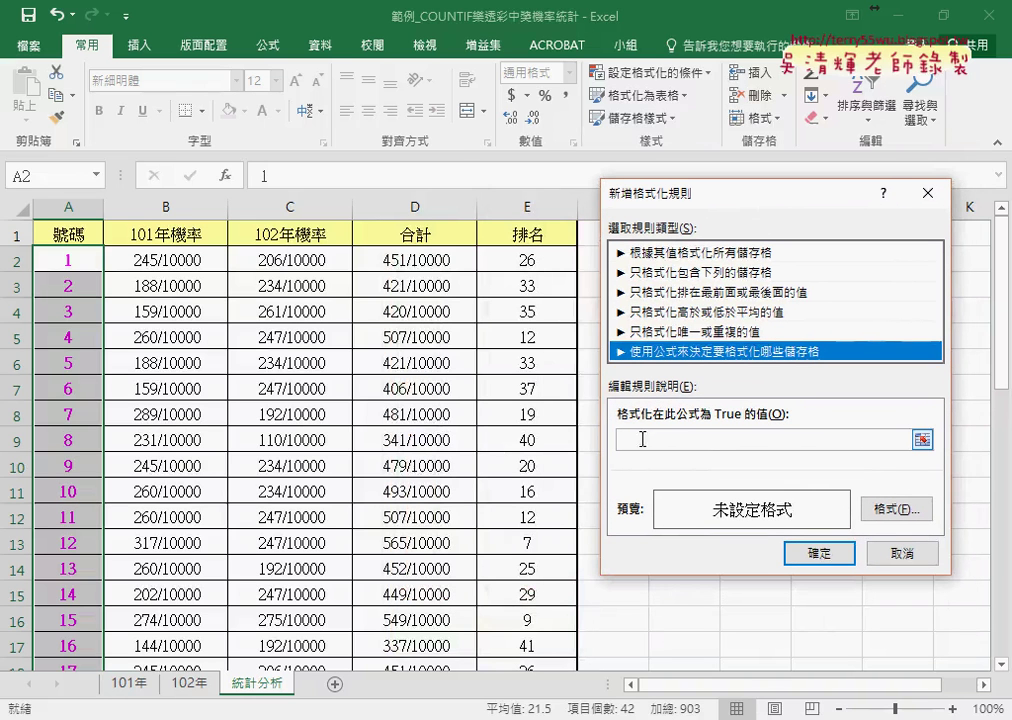
click(642, 438)
text(=)
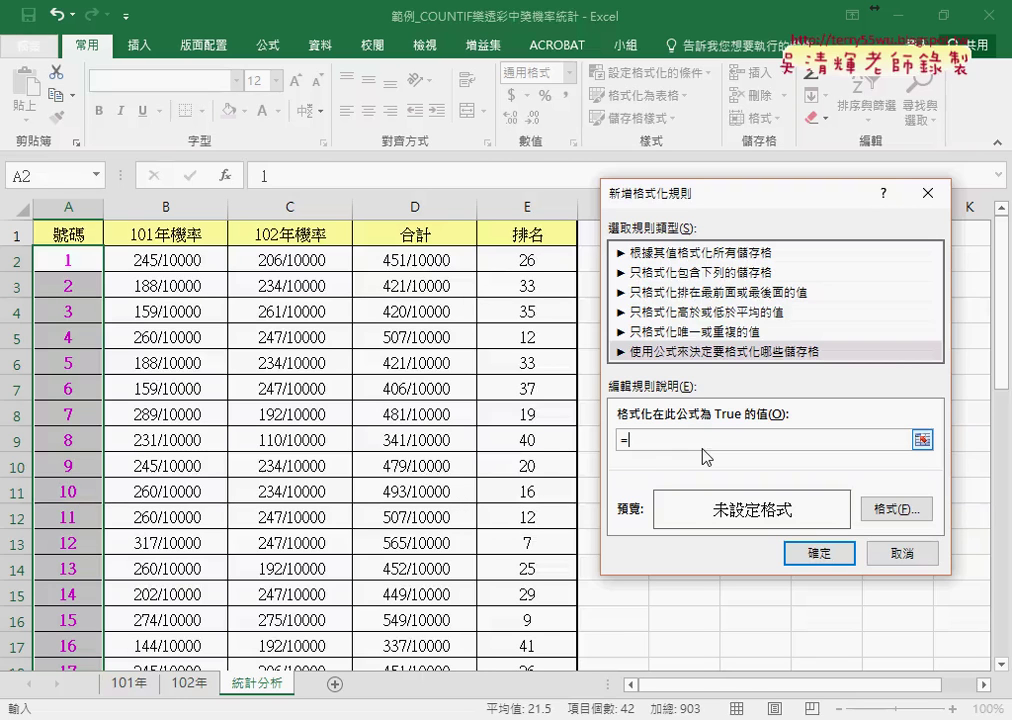
Step: Build the rule formula =E2<=7 from the E2 reference with both $ locks removed
click(540, 260)
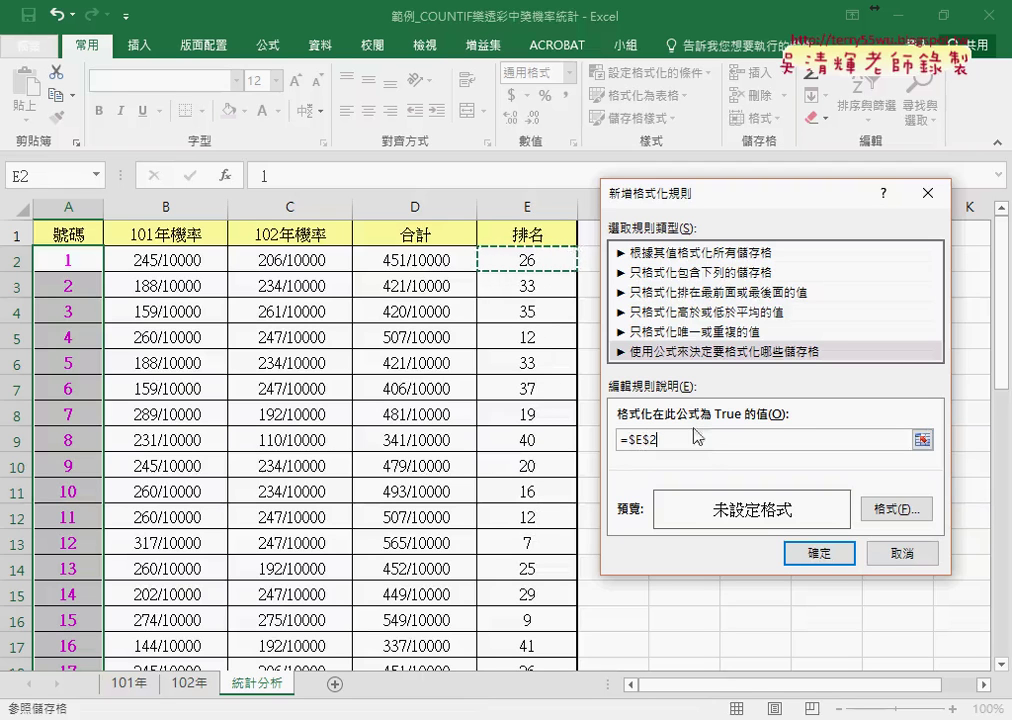
click(644, 438)
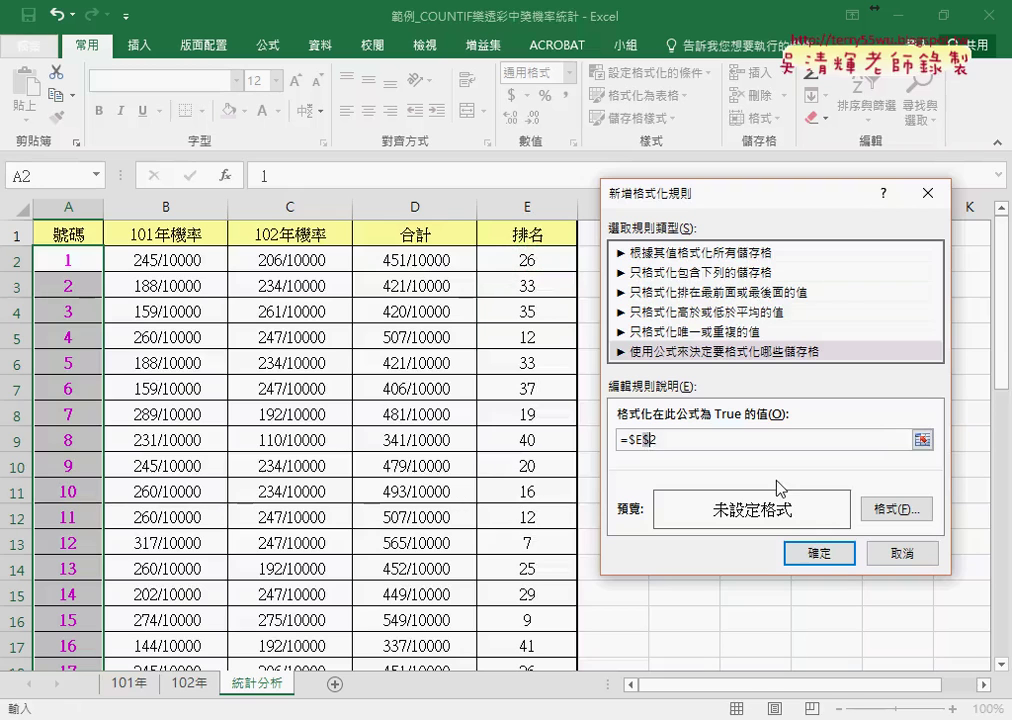
key(BackSpace)
key(F4)
text(<)
text(=7)
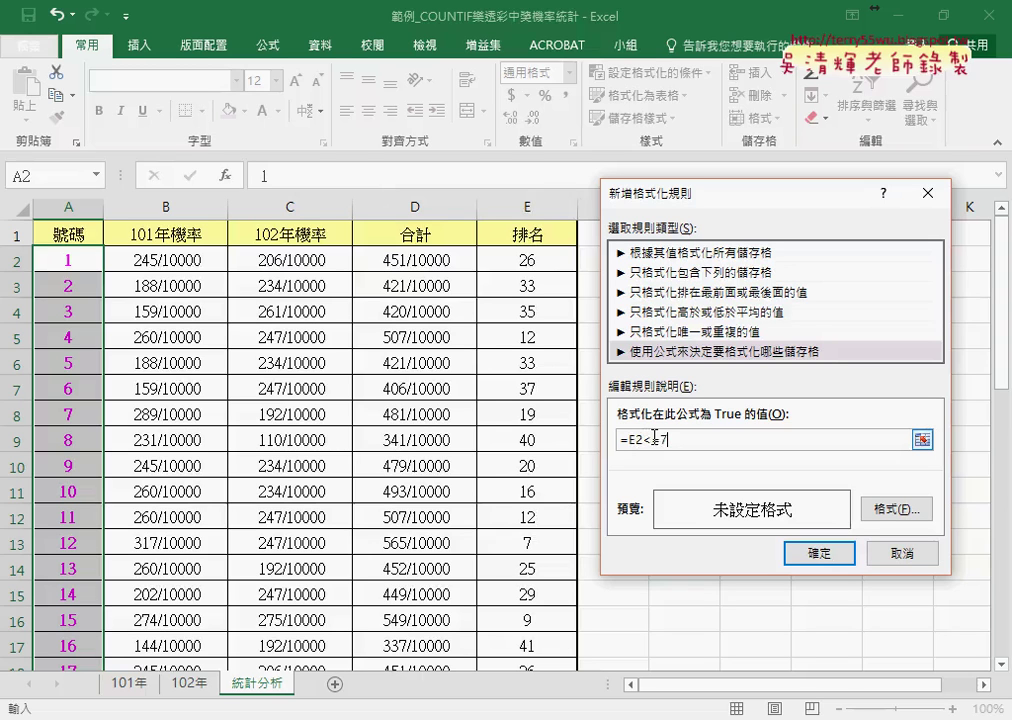
drag(621, 440, 677, 440)
click(893, 511)
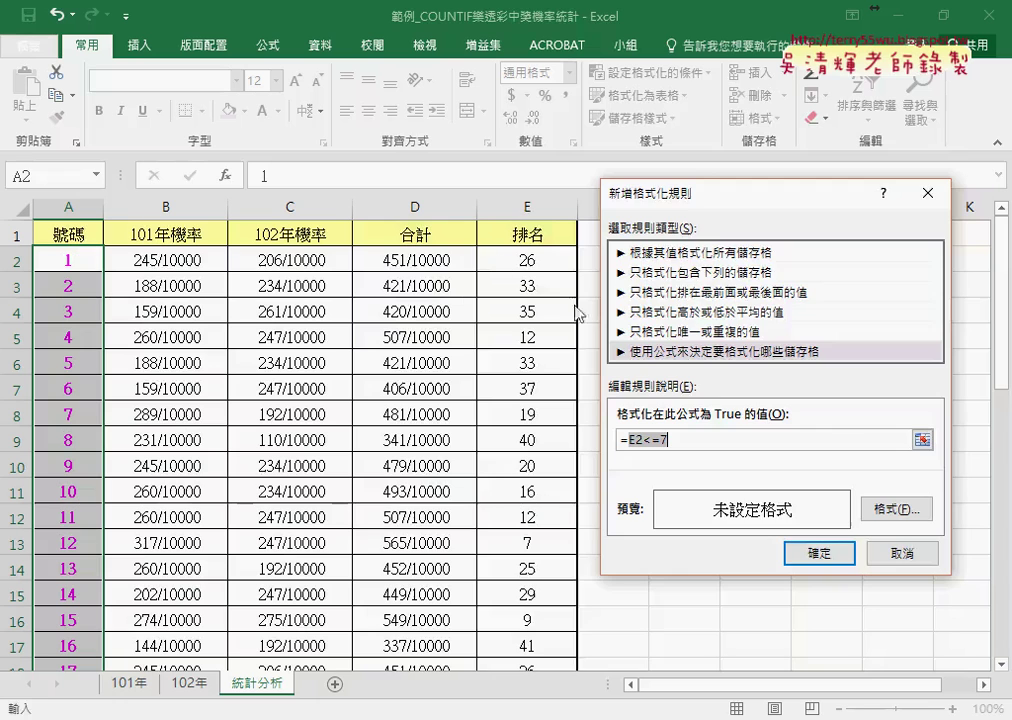
Step: Give the =E2<=7 rule a red font colour and yellow cell fill
click(705, 407)
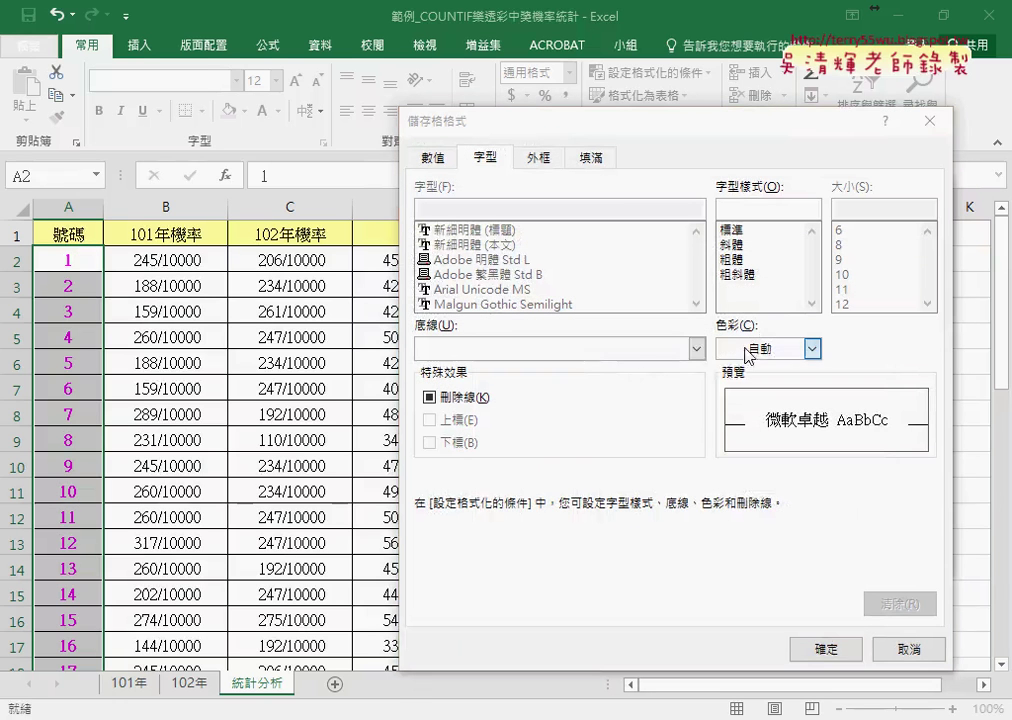
click(812, 348)
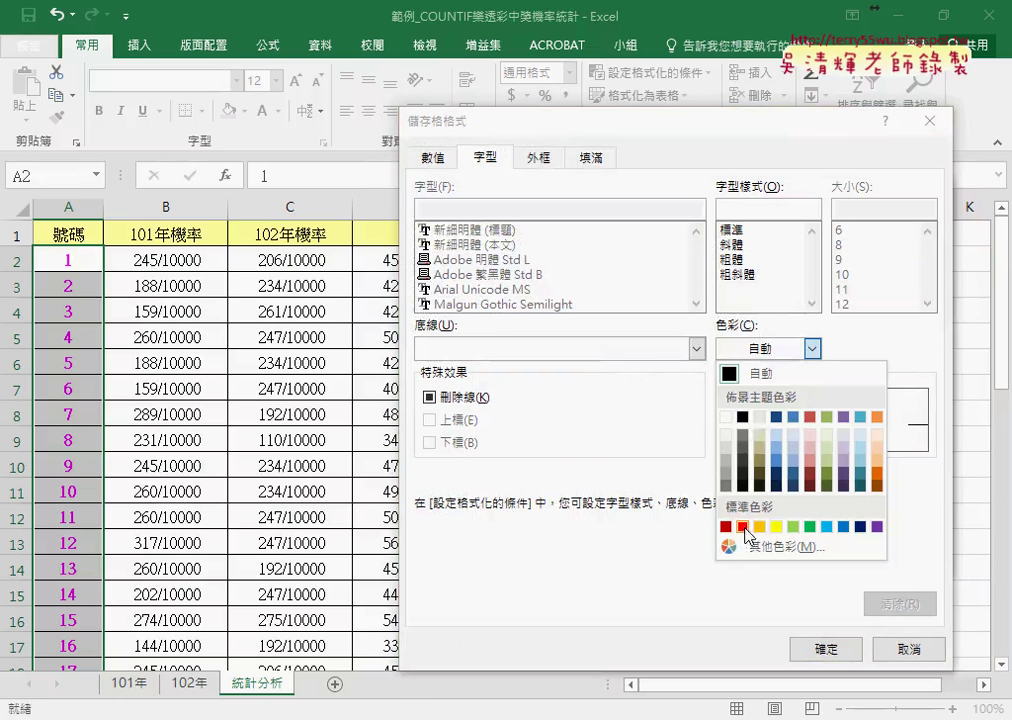
click(745, 531)
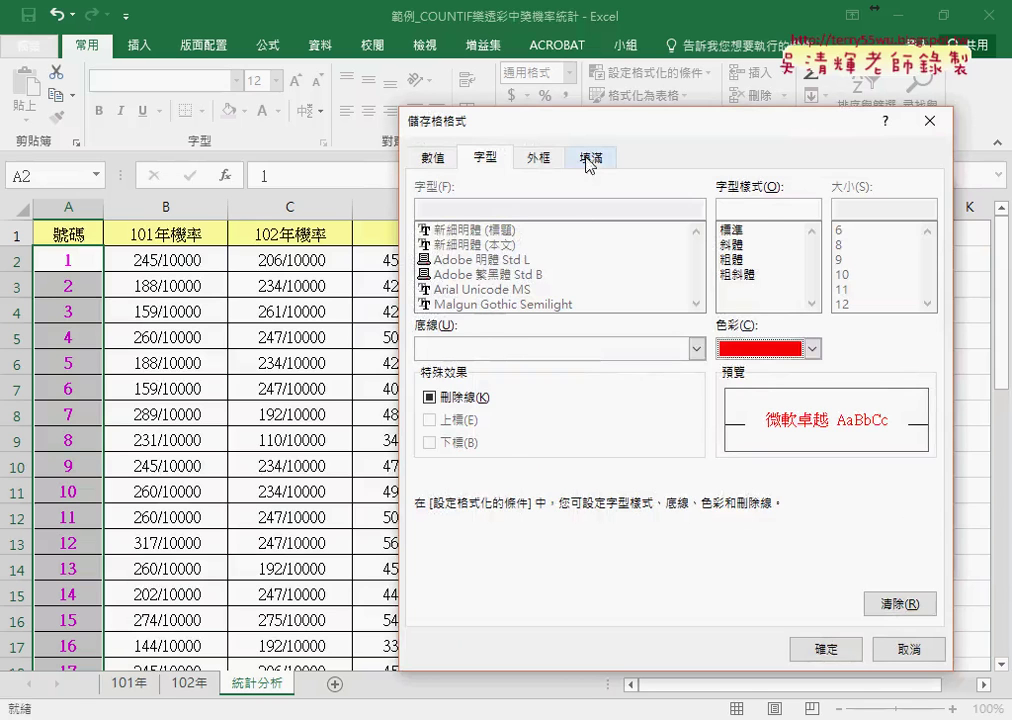
click(590, 158)
click(486, 361)
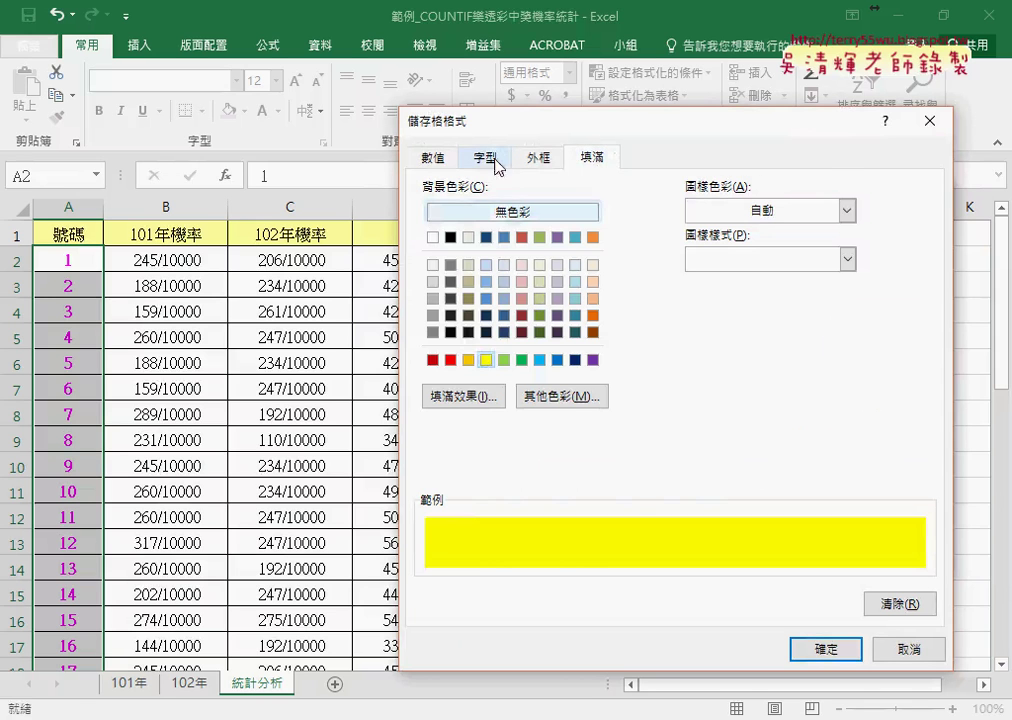
click(485, 159)
click(591, 158)
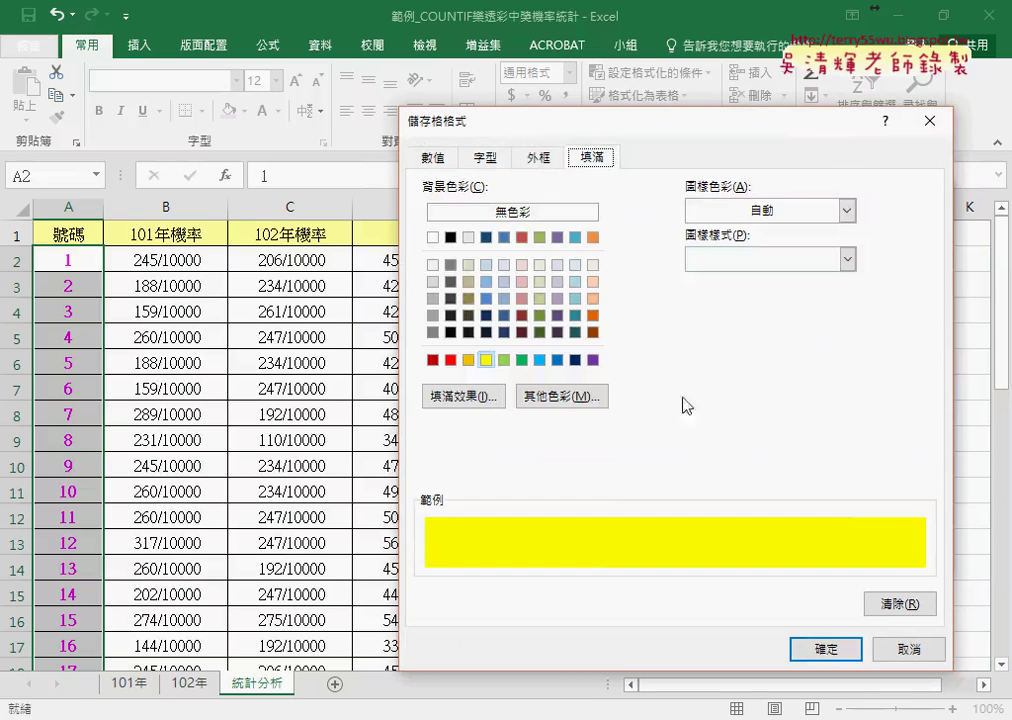
click(825, 648)
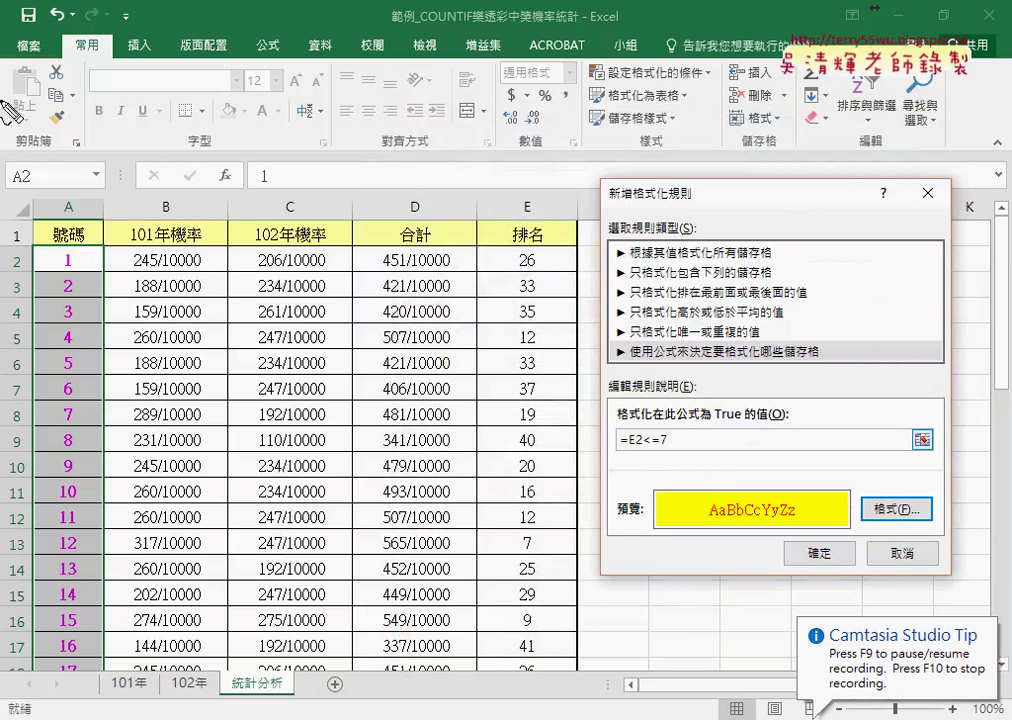
drag(538, 252, 540, 272)
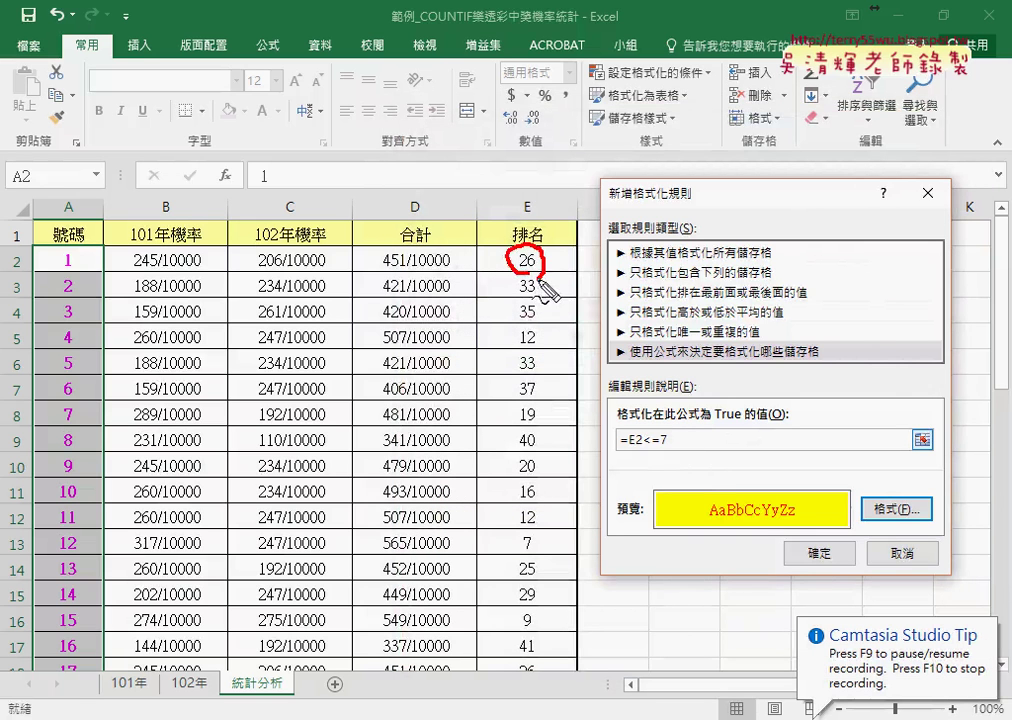
drag(80, 247, 72, 272)
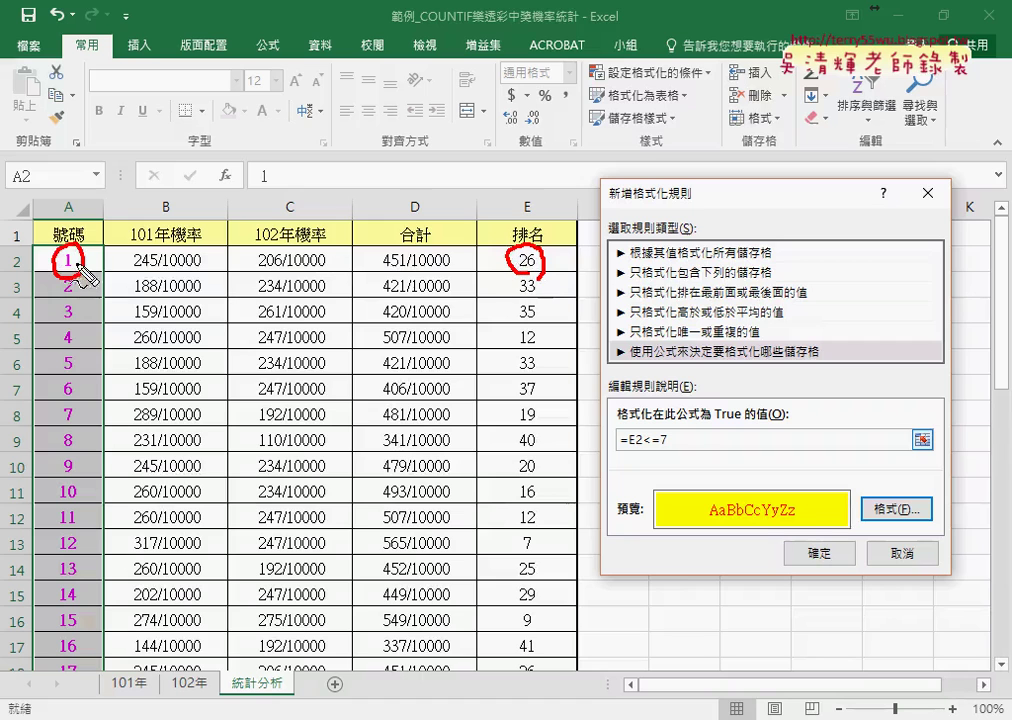
drag(524, 277, 540, 298)
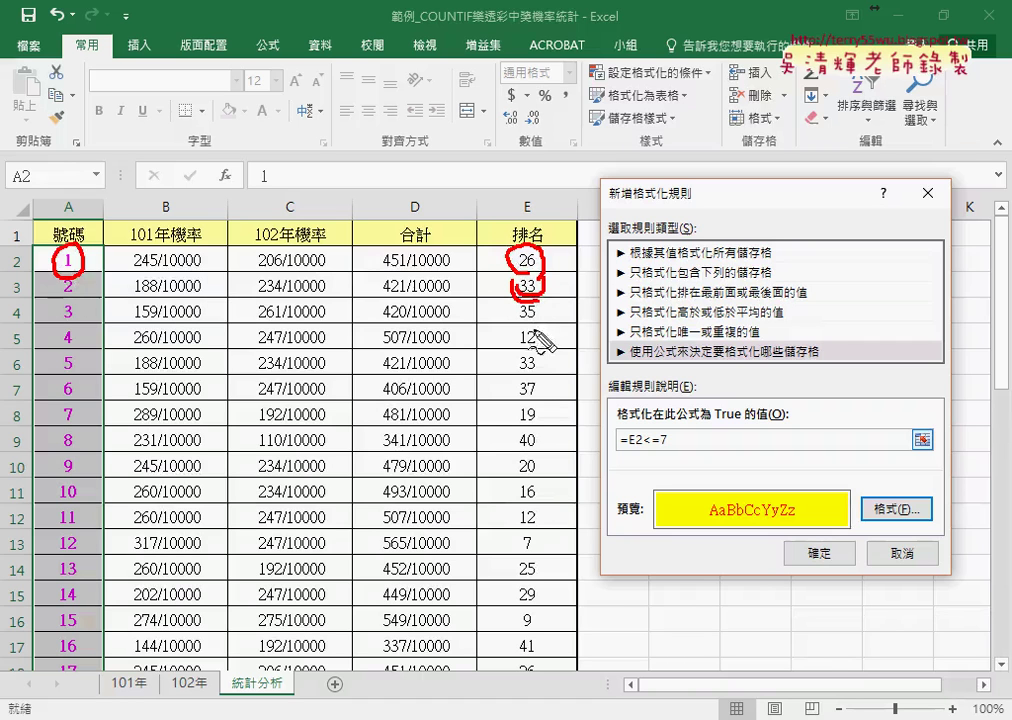
drag(530, 531, 514, 556)
drag(82, 535, 84, 540)
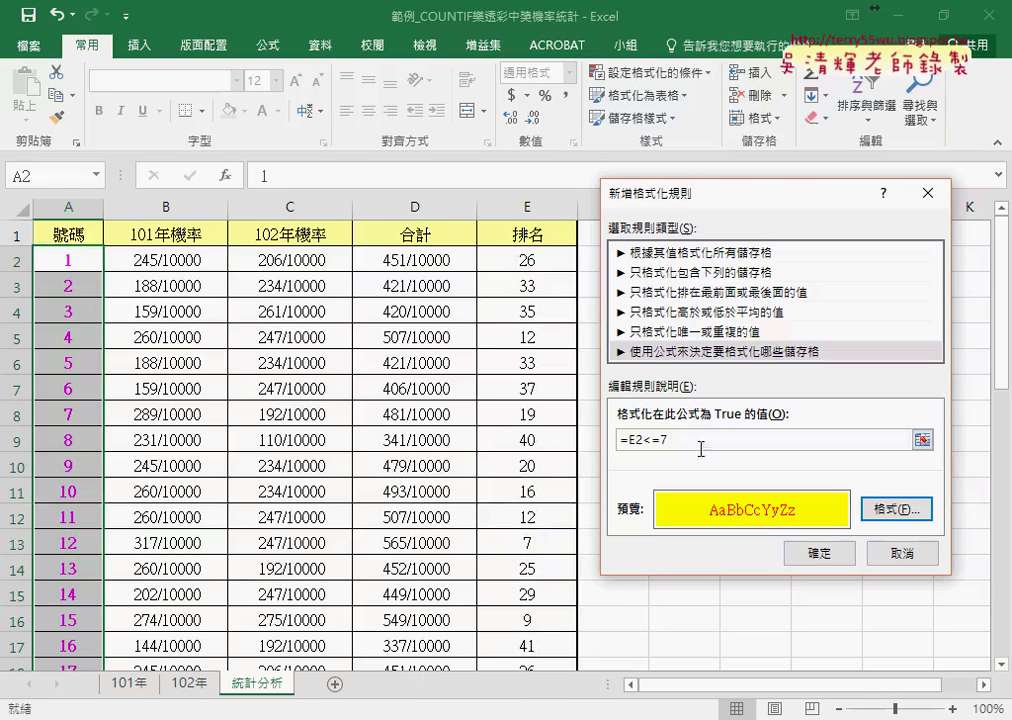
Step: Apply the rule and check that IDs 12 and 21 are highlighted by rank
click(825, 555)
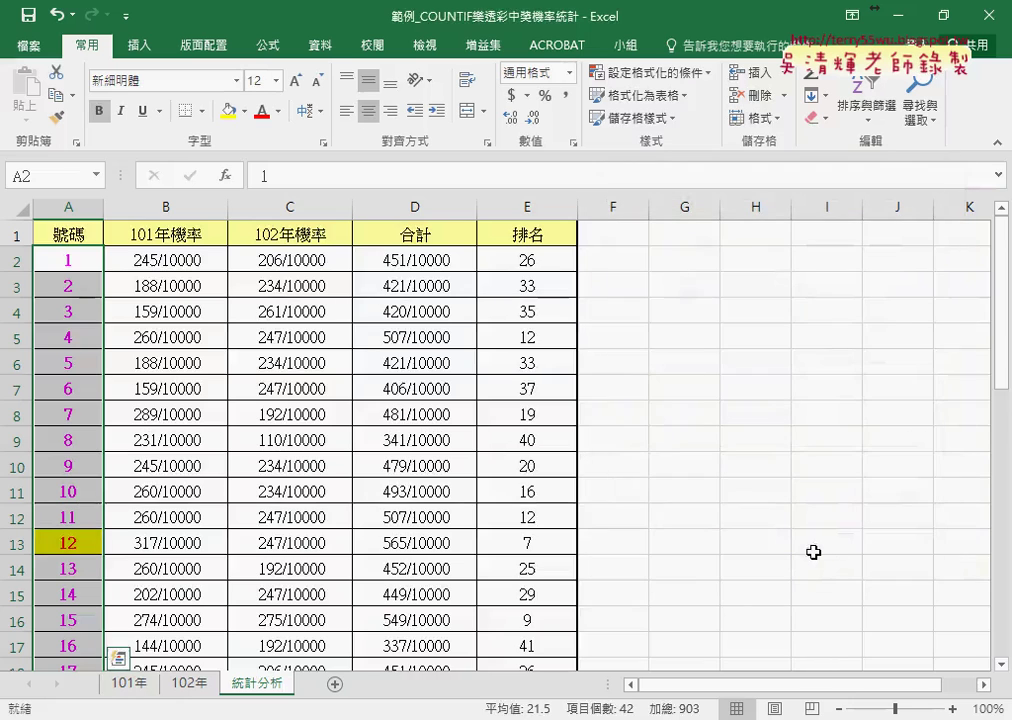
scroll(519, 493, down, 2)
click(546, 390)
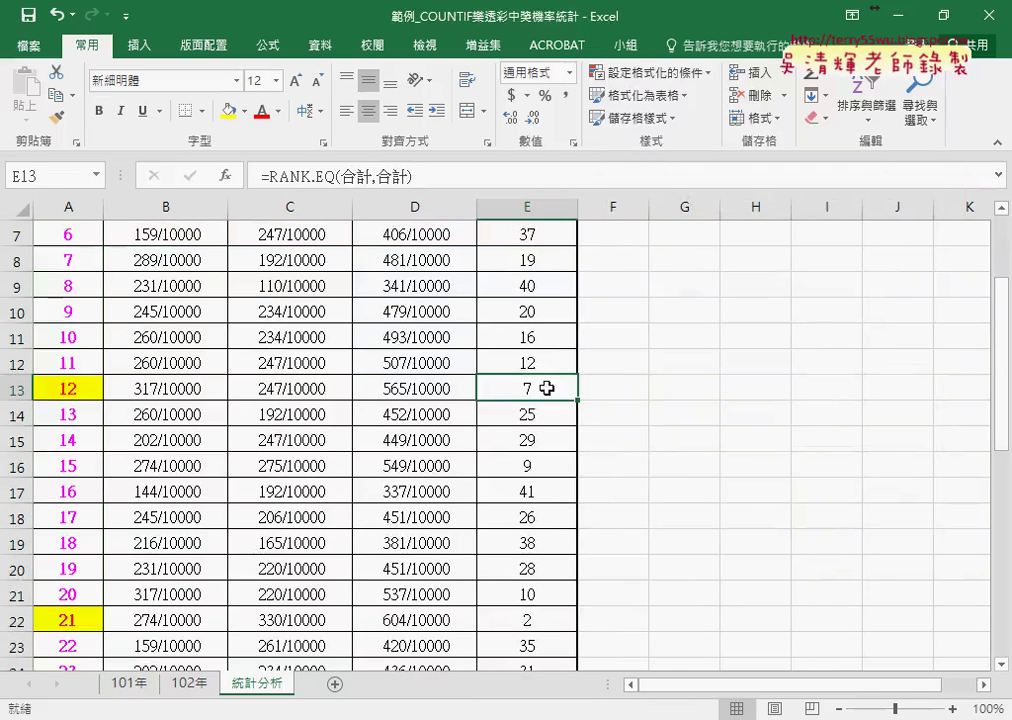
click(69, 392)
click(532, 620)
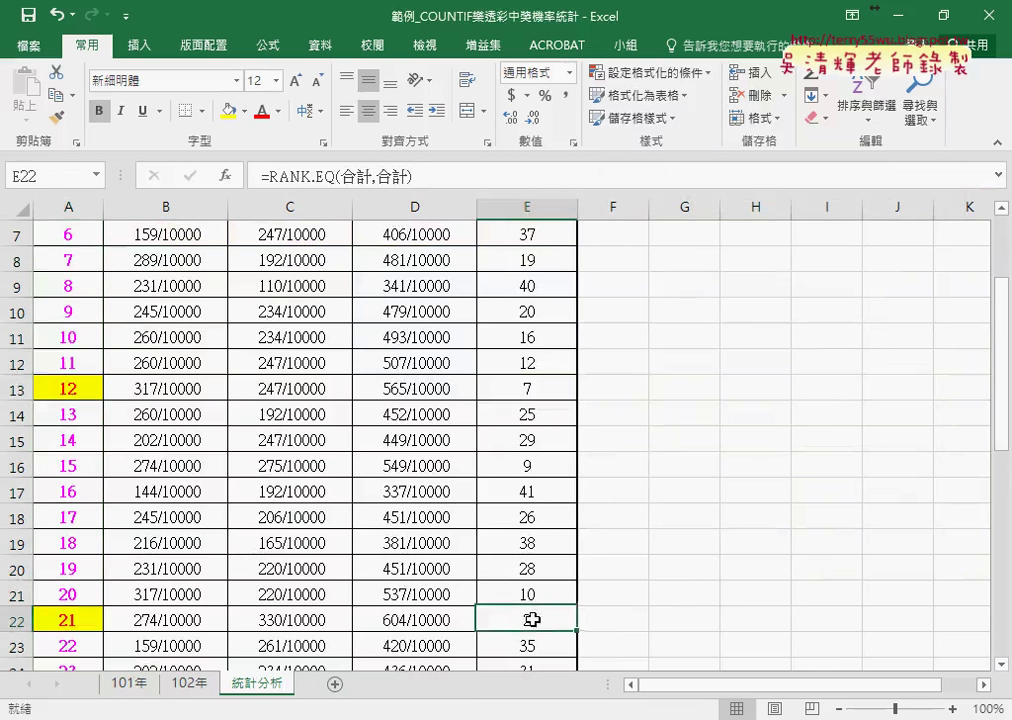
scroll(532, 620, down, 1)
click(47, 603)
Step: Verify IDs 28 and 27 are also highlighted as top-7 ranks
scroll(137, 553, down, 1)
scroll(137, 553, down, 1)
click(506, 571)
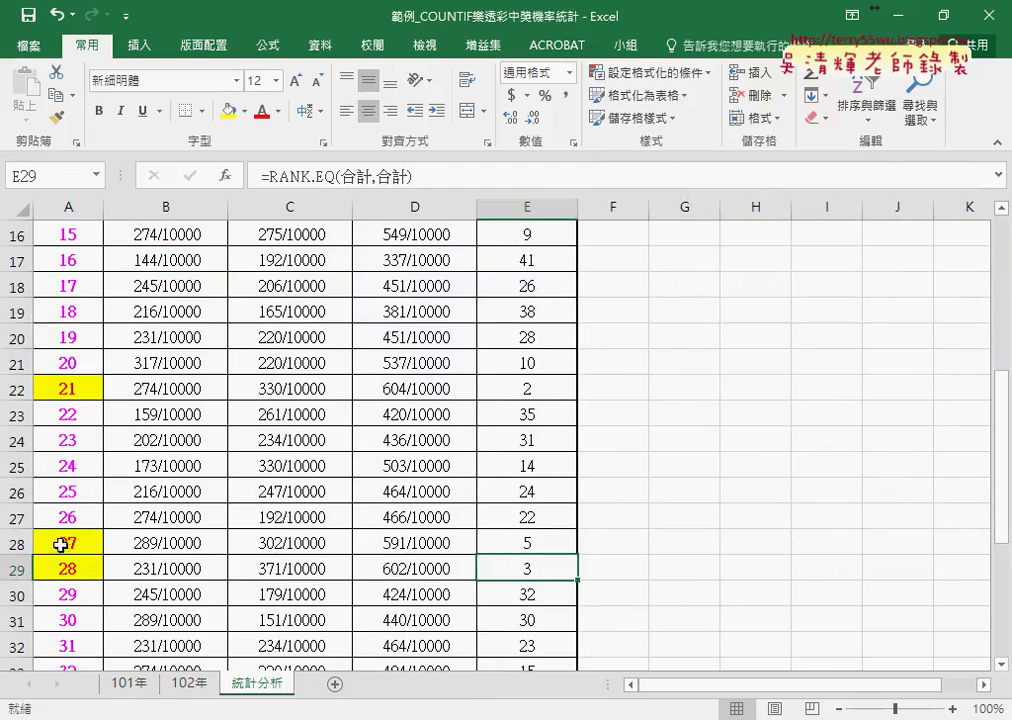
click(556, 543)
click(82, 543)
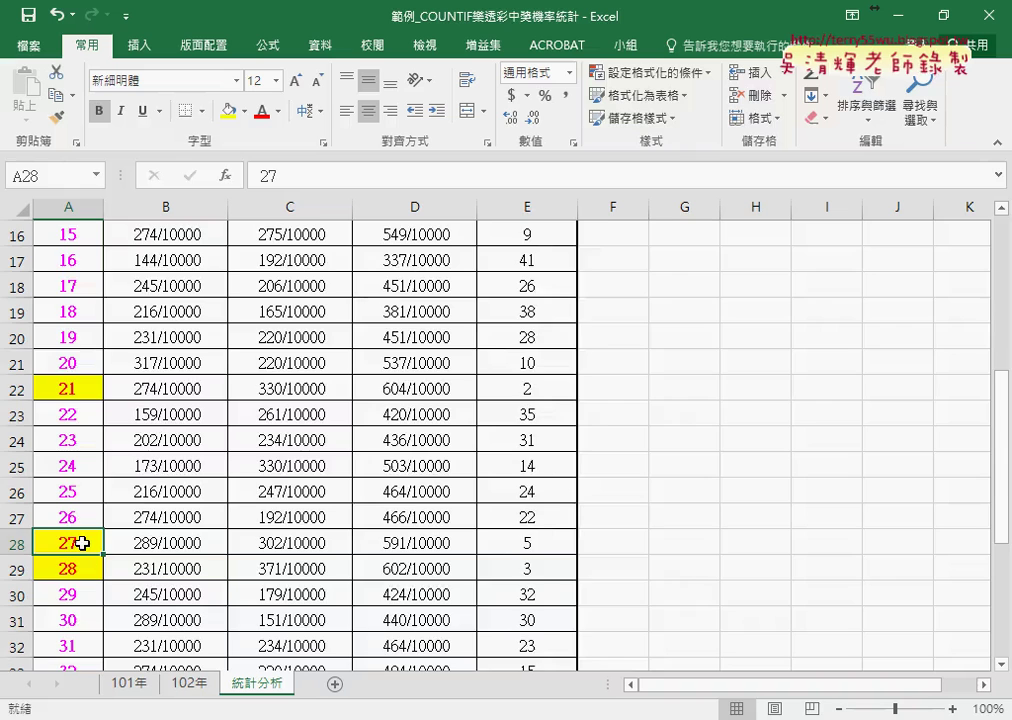
scroll(81, 543, up, 3)
scroll(92, 561, up, 2)
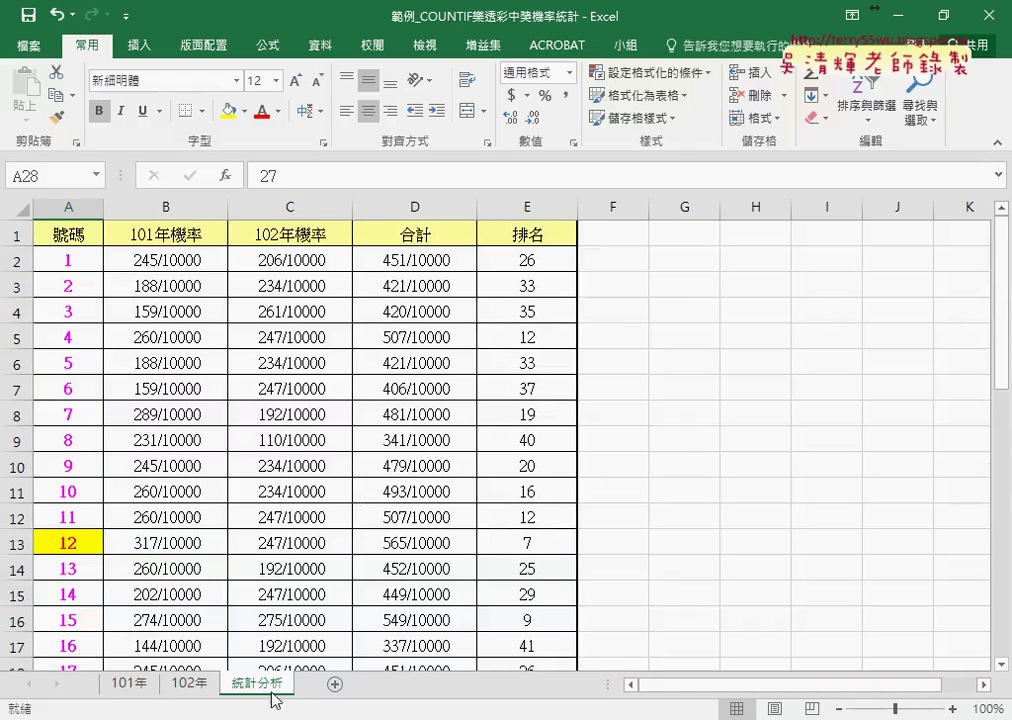
Step: Copy the 統計分析 sheet and rename the copy 統計分析 (VBA)
drag(259, 687, 318, 683)
double_click(370, 686)
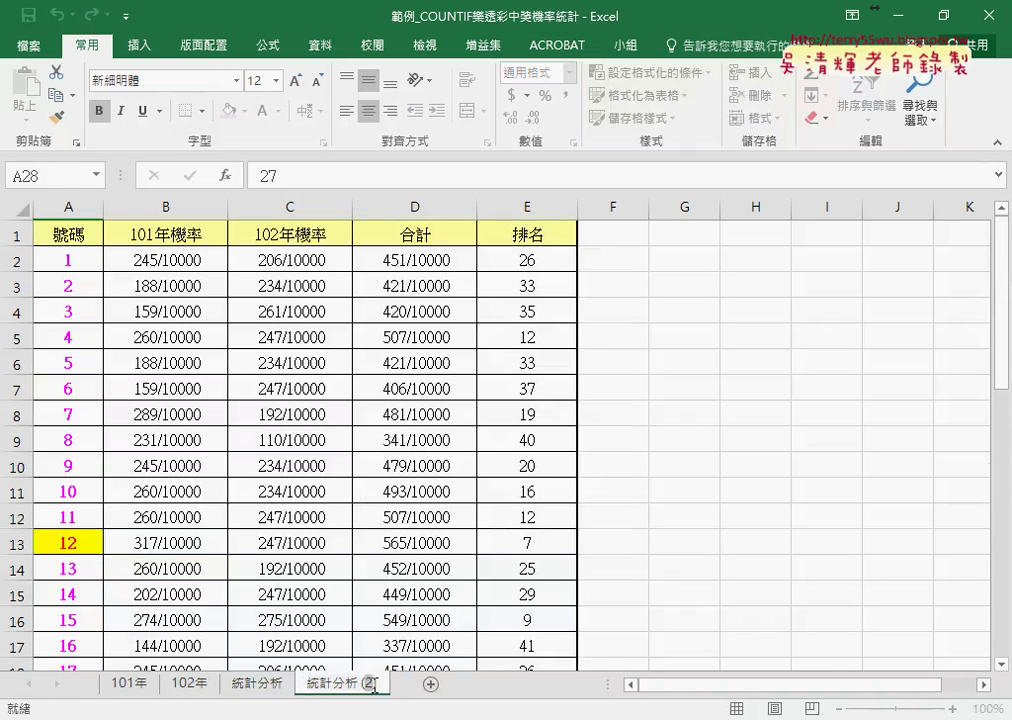
text(VBA)
click(540, 385)
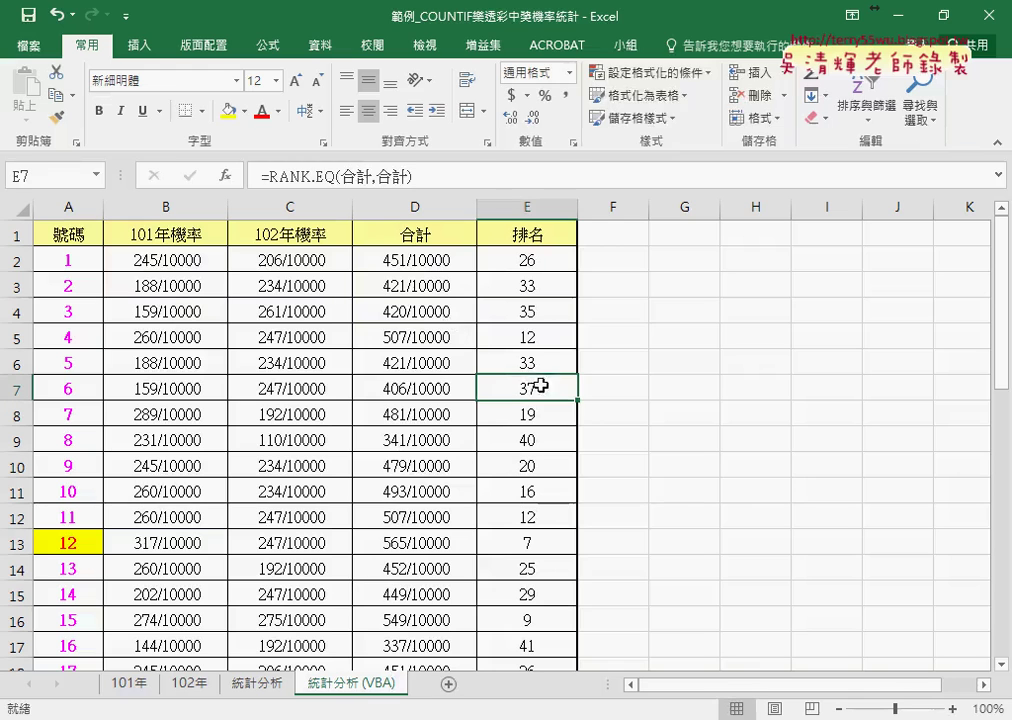
Step: In the Rules Manager, show the 統計分析 worksheet's rules and delete the =E2<=7 rule
click(648, 72)
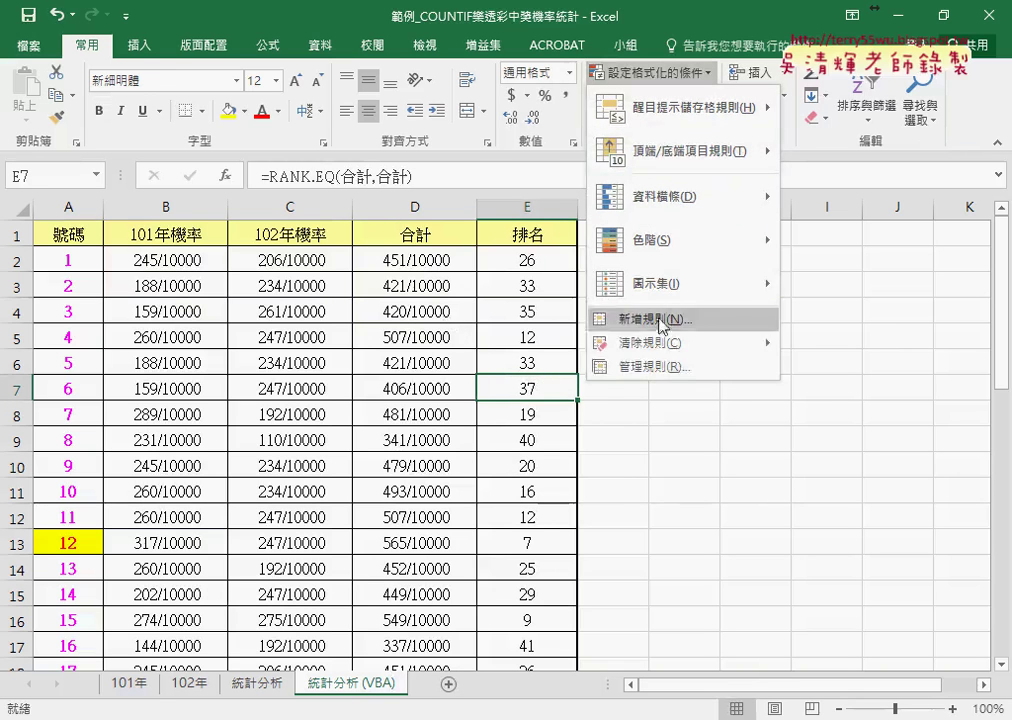
mouse_move(664, 346)
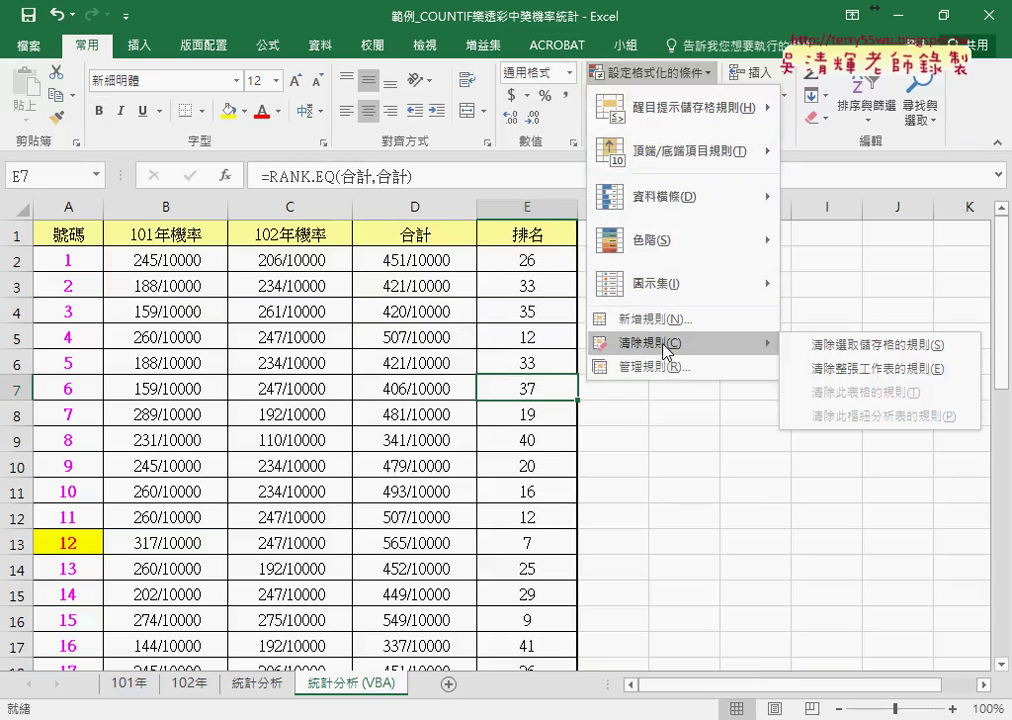
click(664, 368)
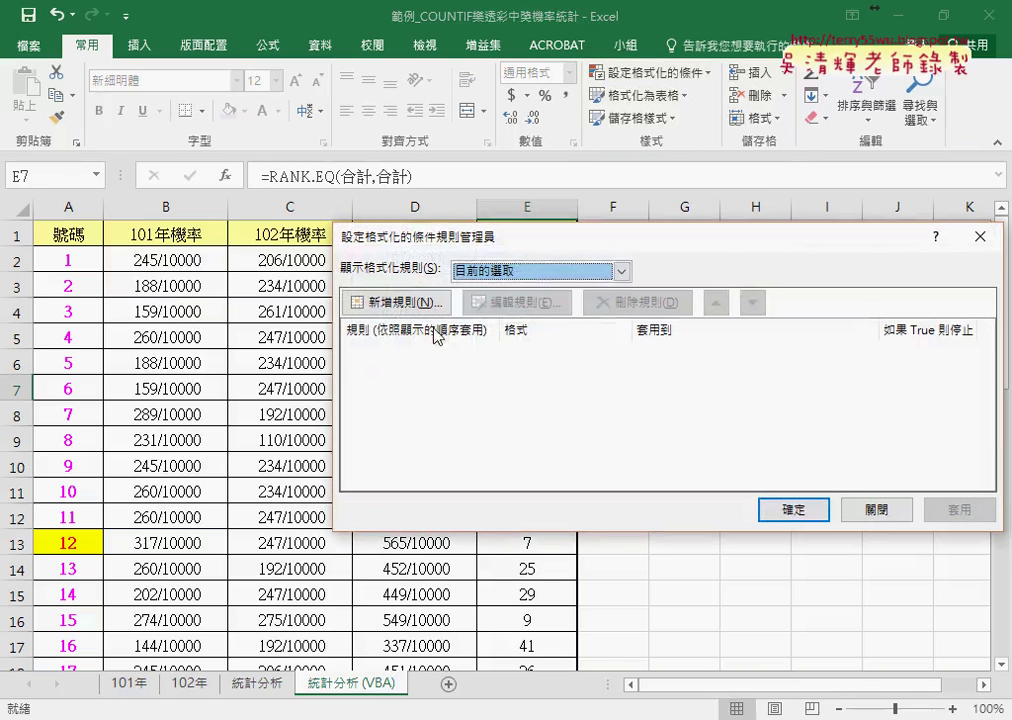
click(507, 272)
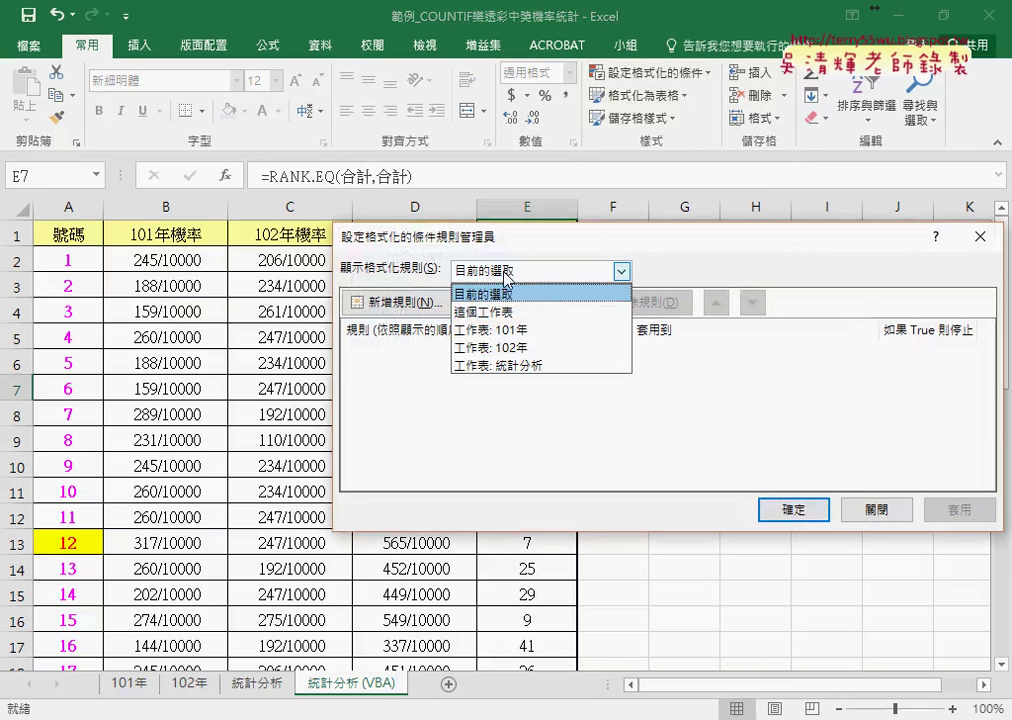
click(507, 274)
click(520, 271)
click(522, 362)
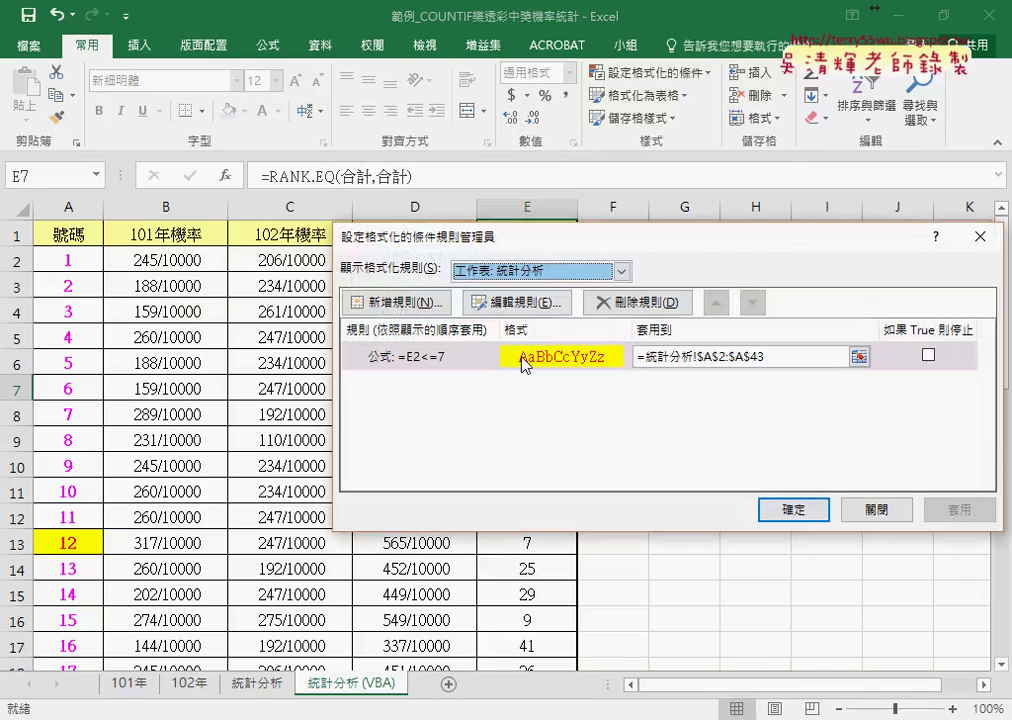
click(524, 364)
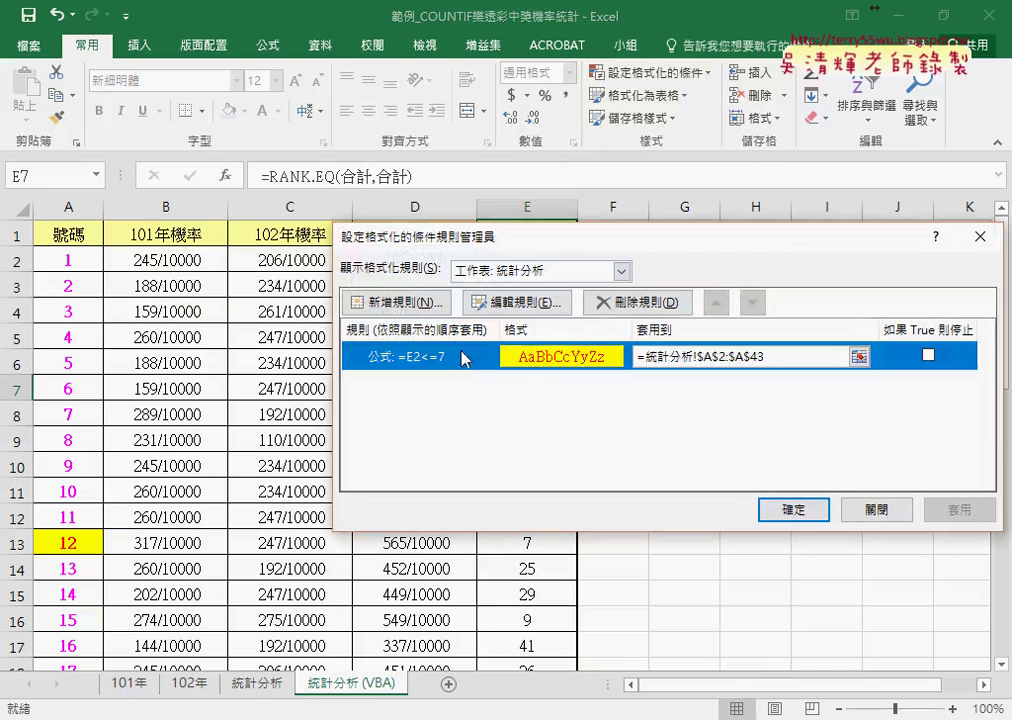
click(621, 303)
click(796, 512)
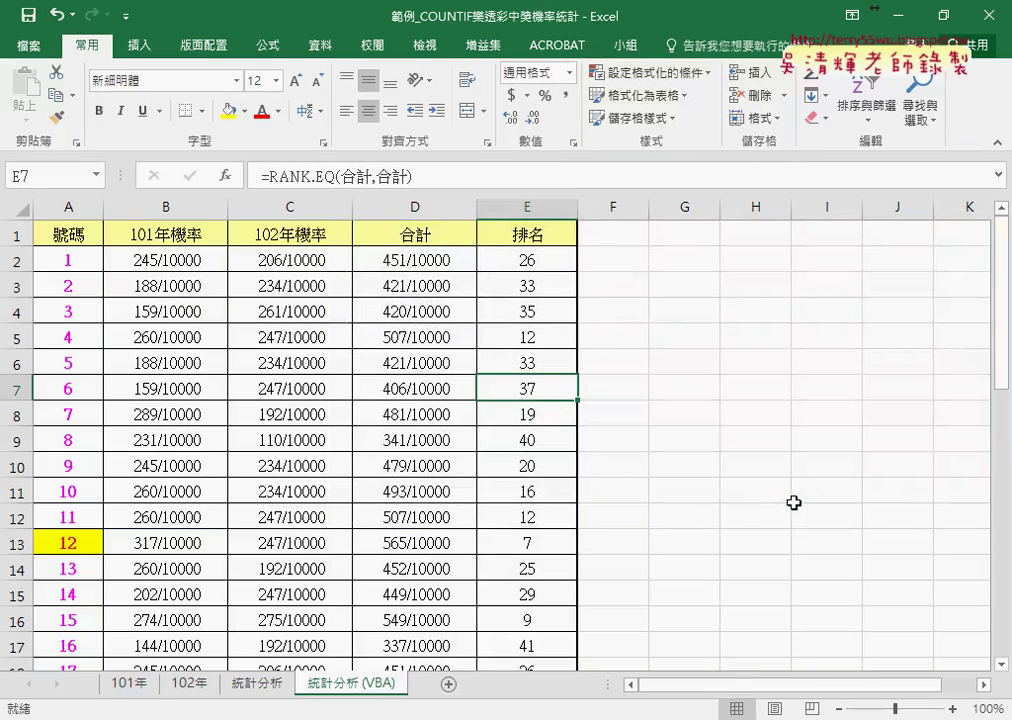
Step: Reopen the Rules Manager for the current worksheet and delete its =E2<=7 rule
click(660, 72)
click(676, 367)
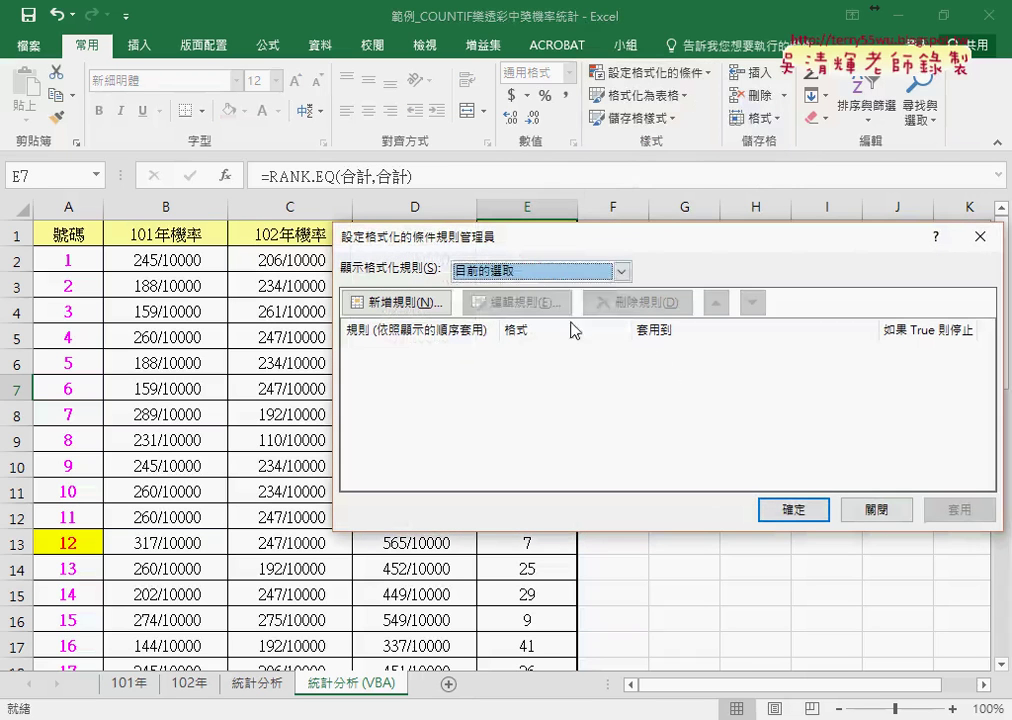
click(533, 272)
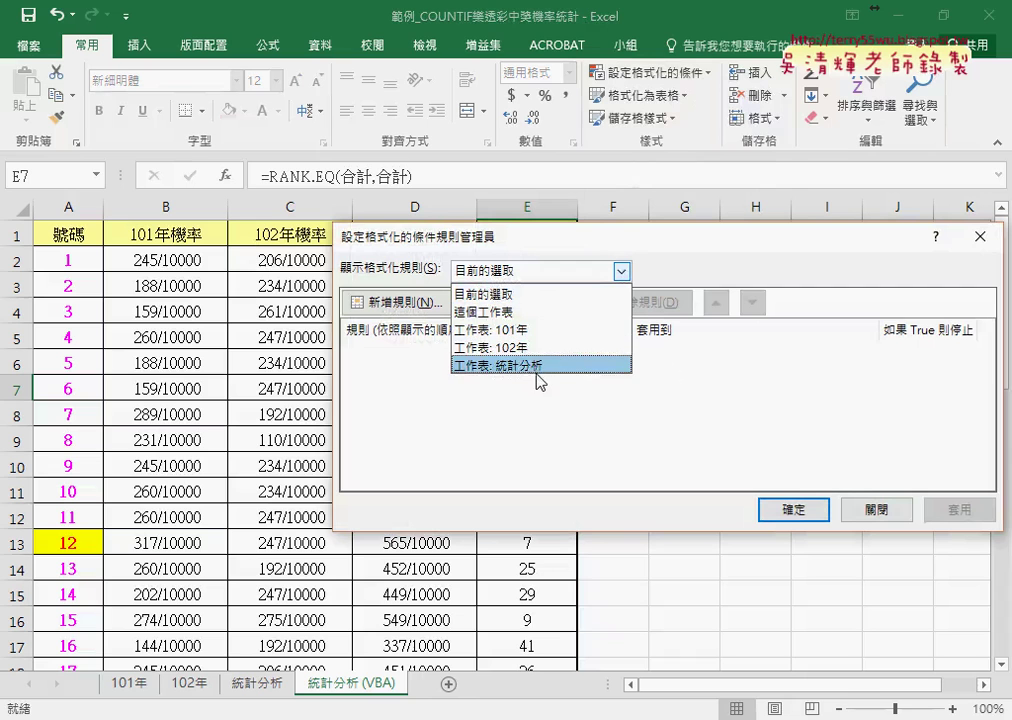
click(530, 316)
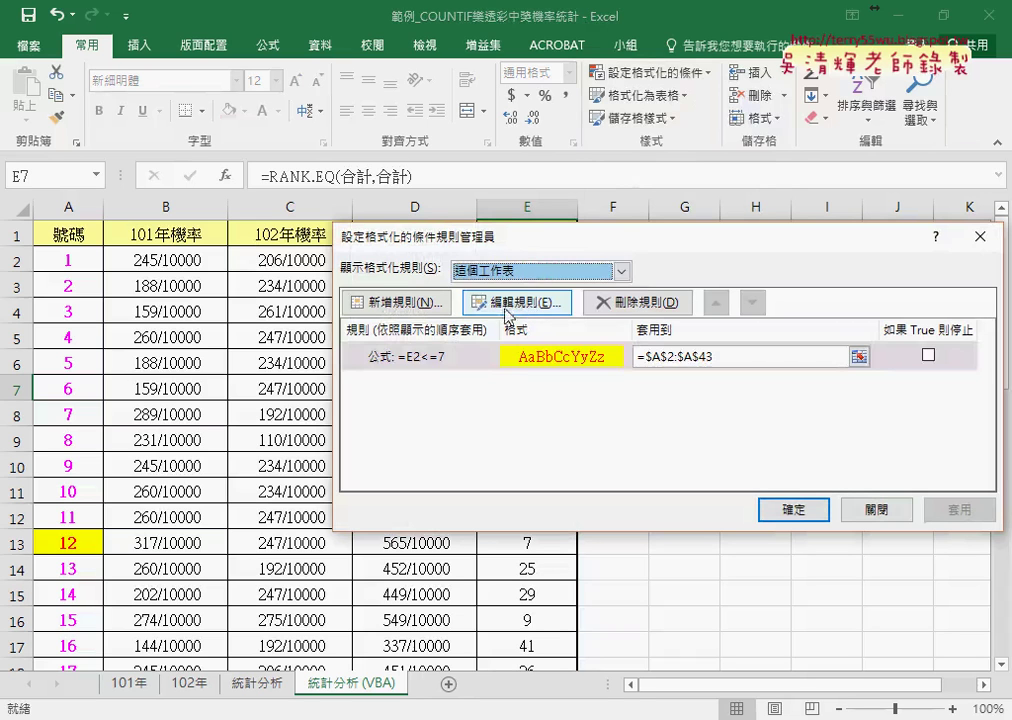
click(632, 302)
click(785, 515)
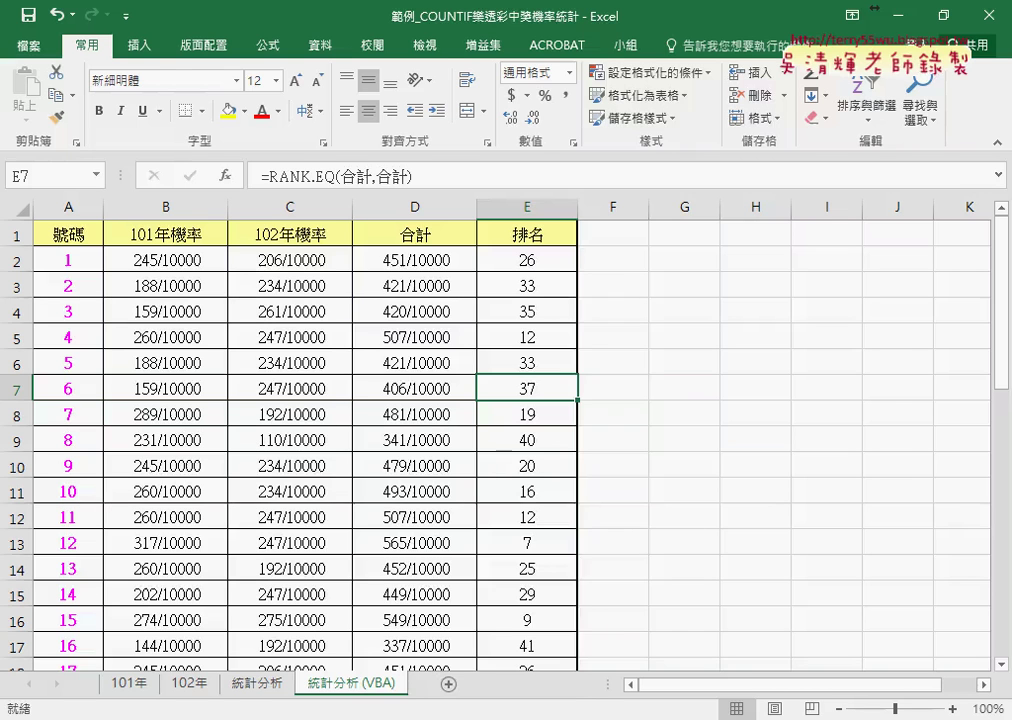
Step: Switch to the 範例_COUNTIF樂透彩中獎機率統計OK workbook and run its 格式化 macro
mouse_move(507, 719)
click(610, 673)
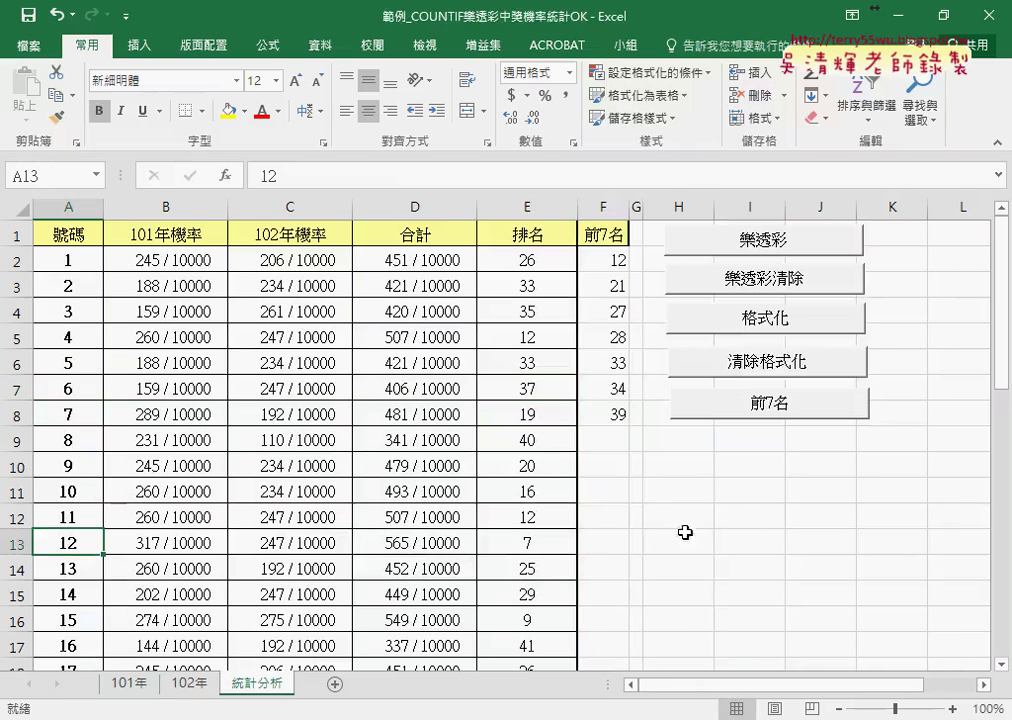
click(772, 327)
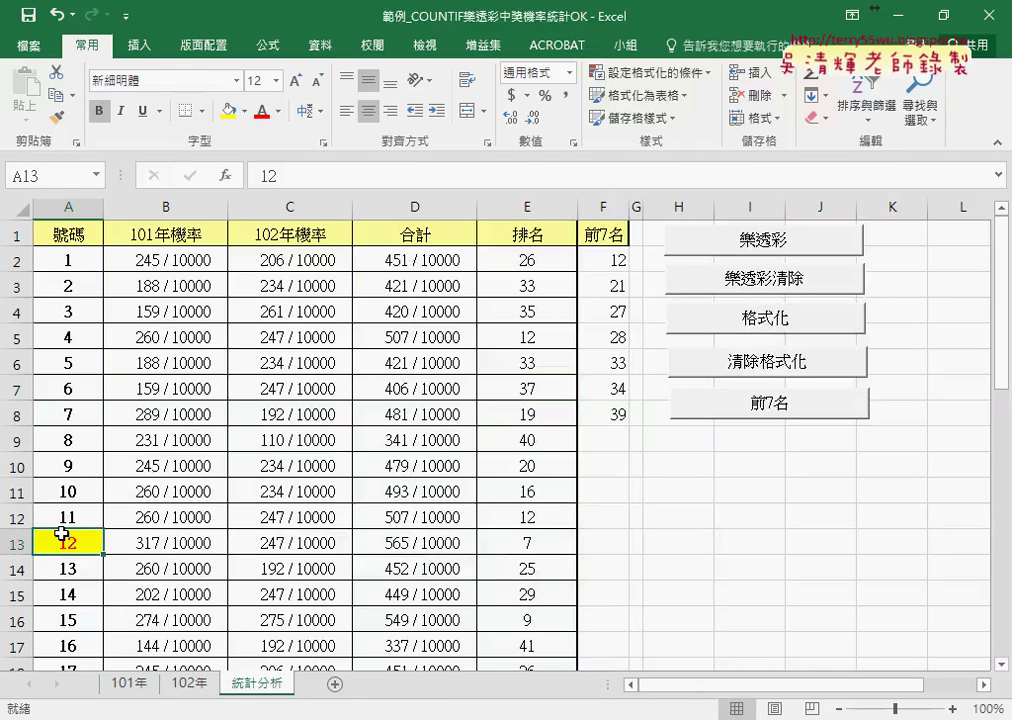
Step: Select row 2, the 排名 rank column and the 號碼 ID column to explain the check
click(16, 259)
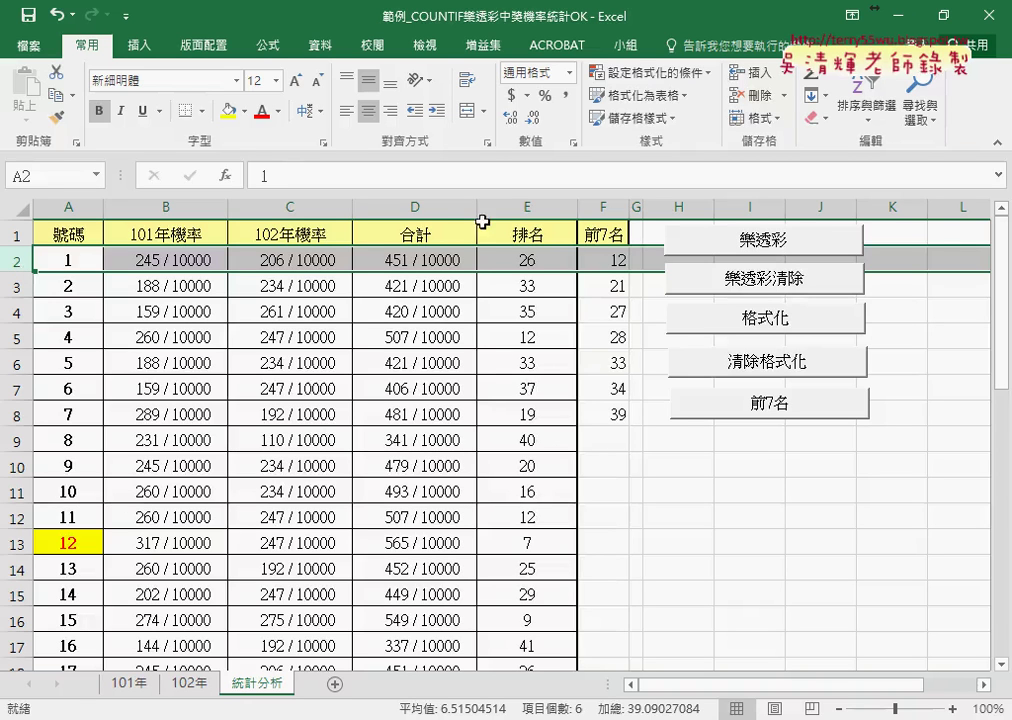
click(523, 207)
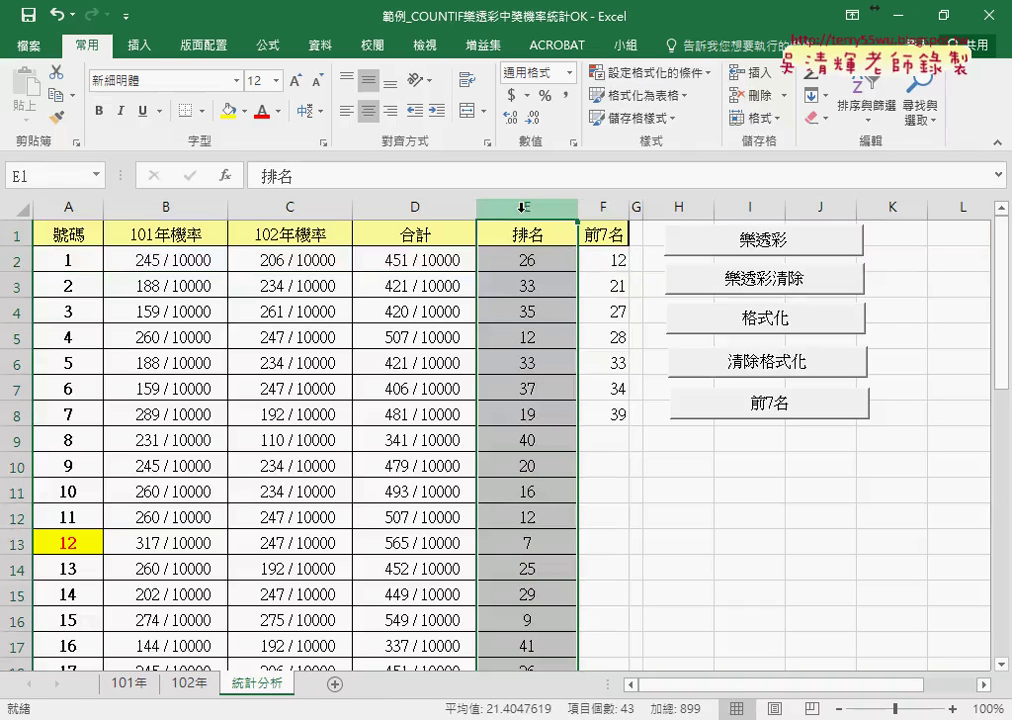
click(78, 197)
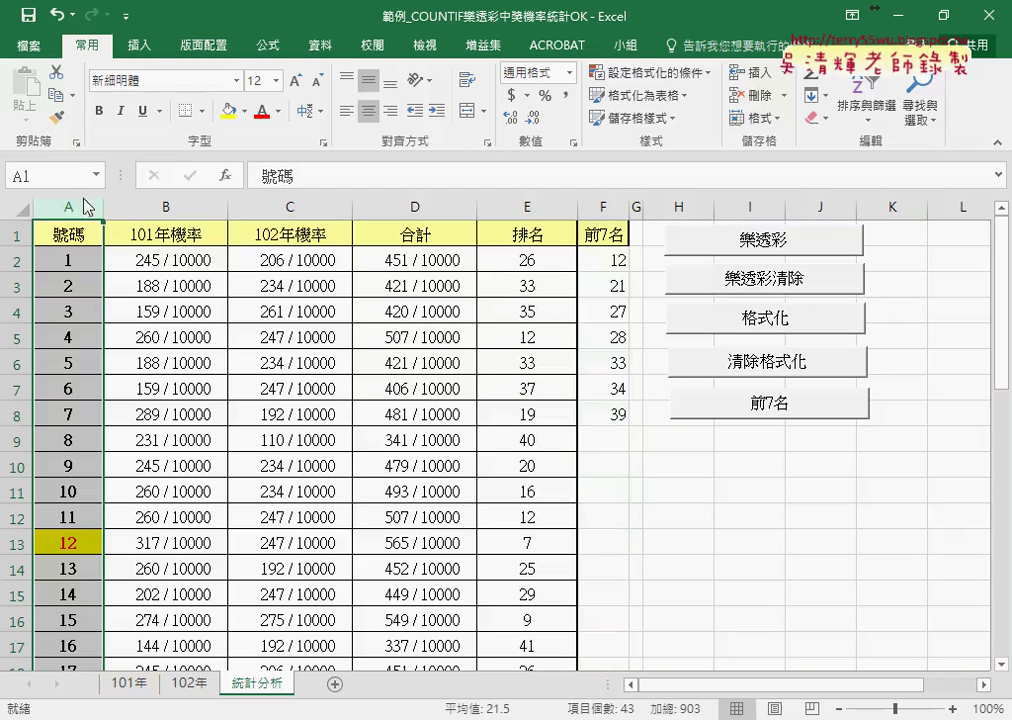
Step: Open the 格式化 button's macro code in the VBA editor and maximise Module1
right_click(758, 324)
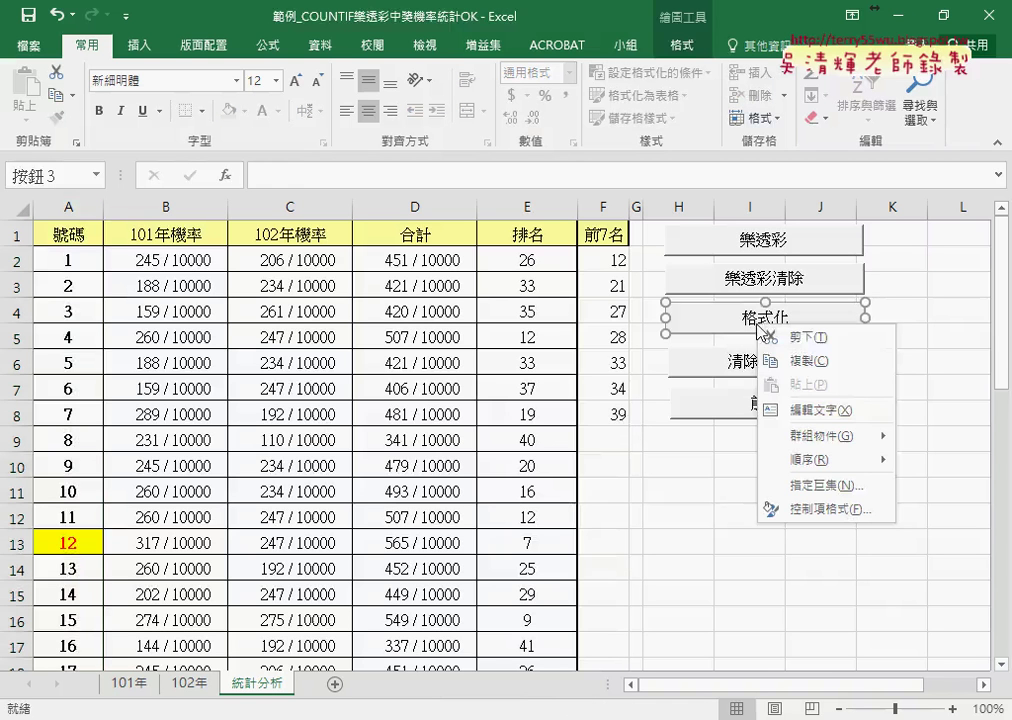
click(795, 487)
click(958, 339)
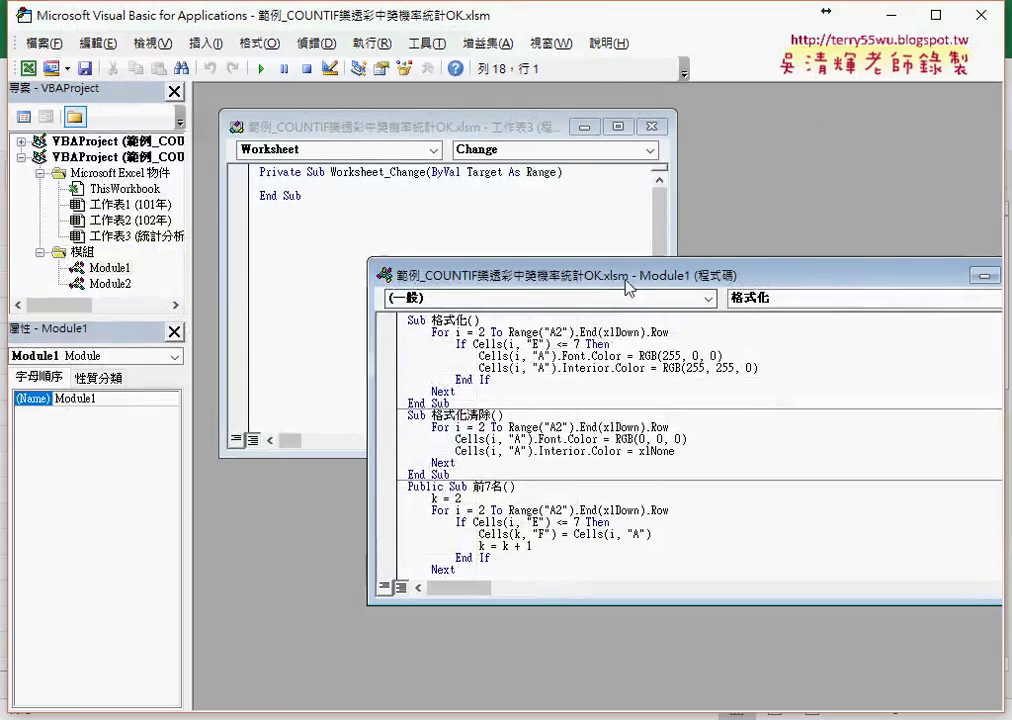
double_click(621, 276)
Step: Set the code editor font size to 12 under Options > Editor Format
click(446, 43)
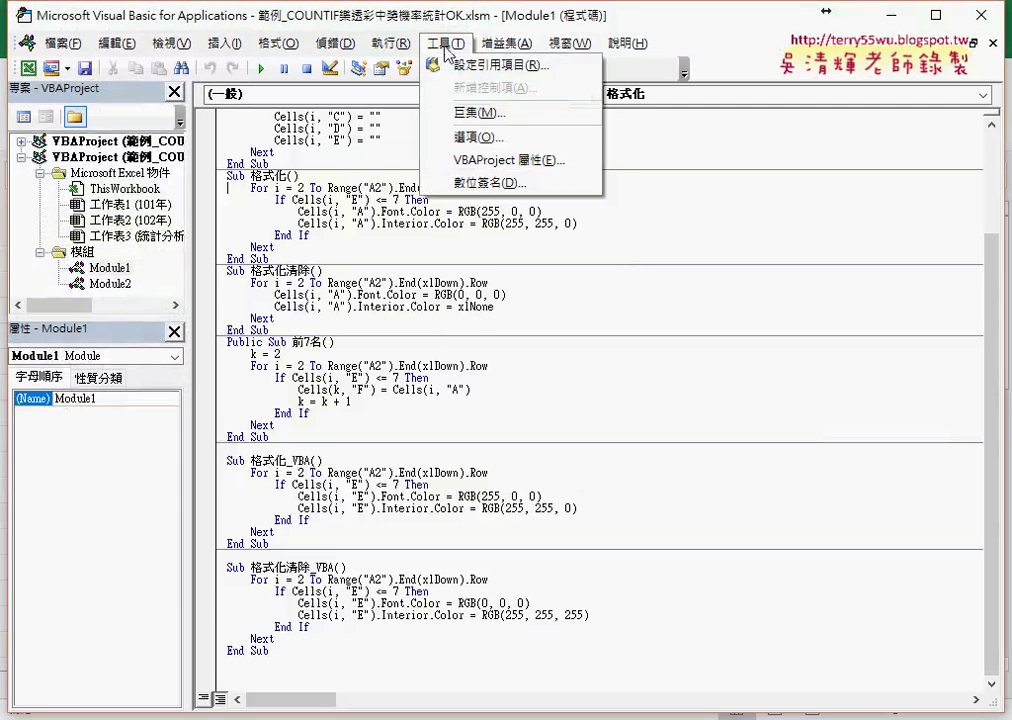
click(483, 139)
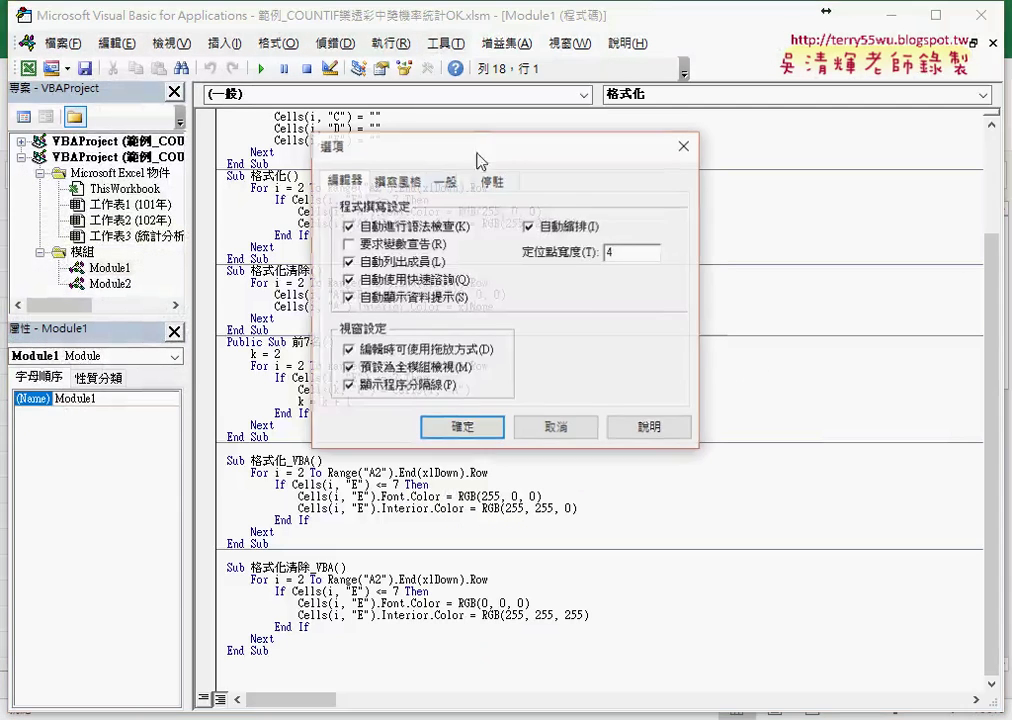
click(385, 181)
click(609, 269)
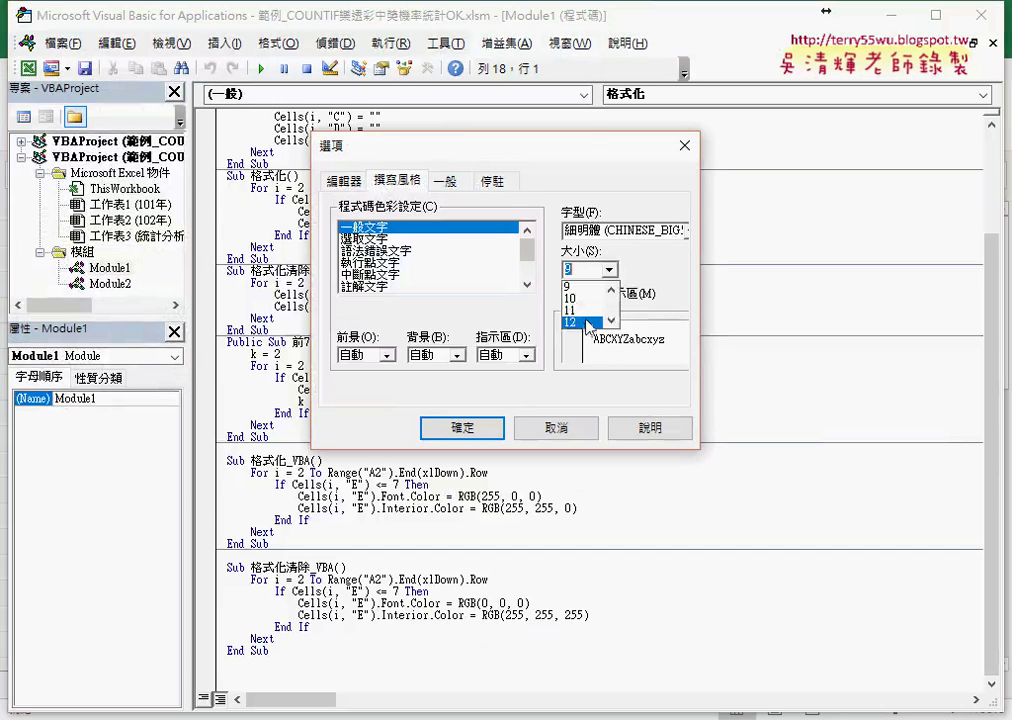
click(585, 321)
click(455, 428)
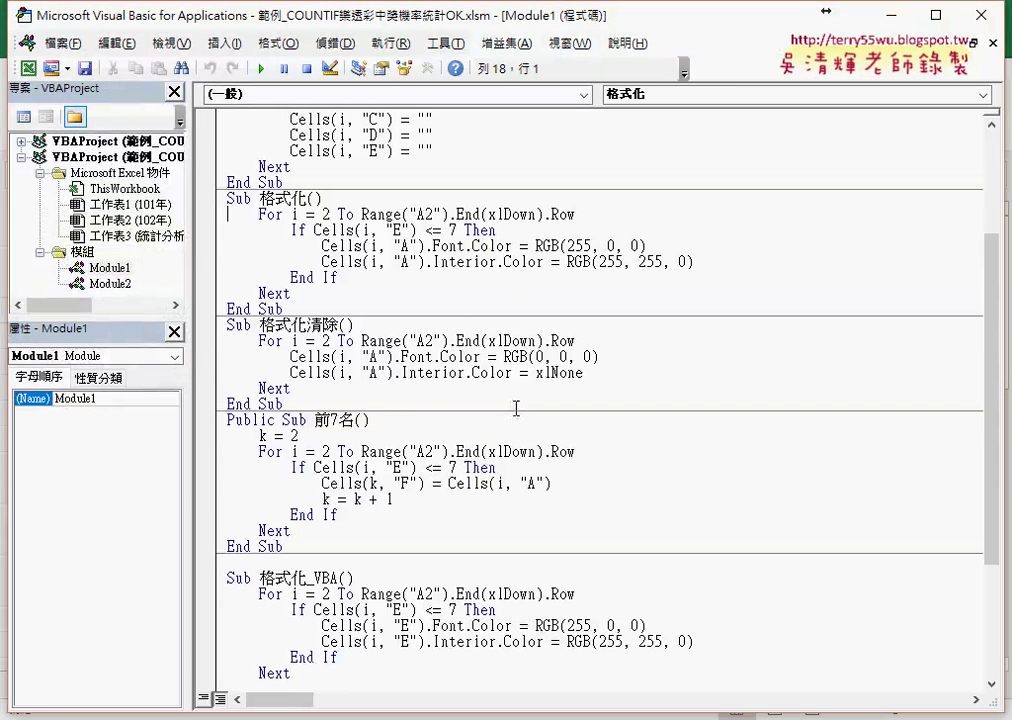
Step: Shift the editor right, narrow the Project pane, and highlight the loop from row 2 to Next
drag(389, 32, 501, 41)
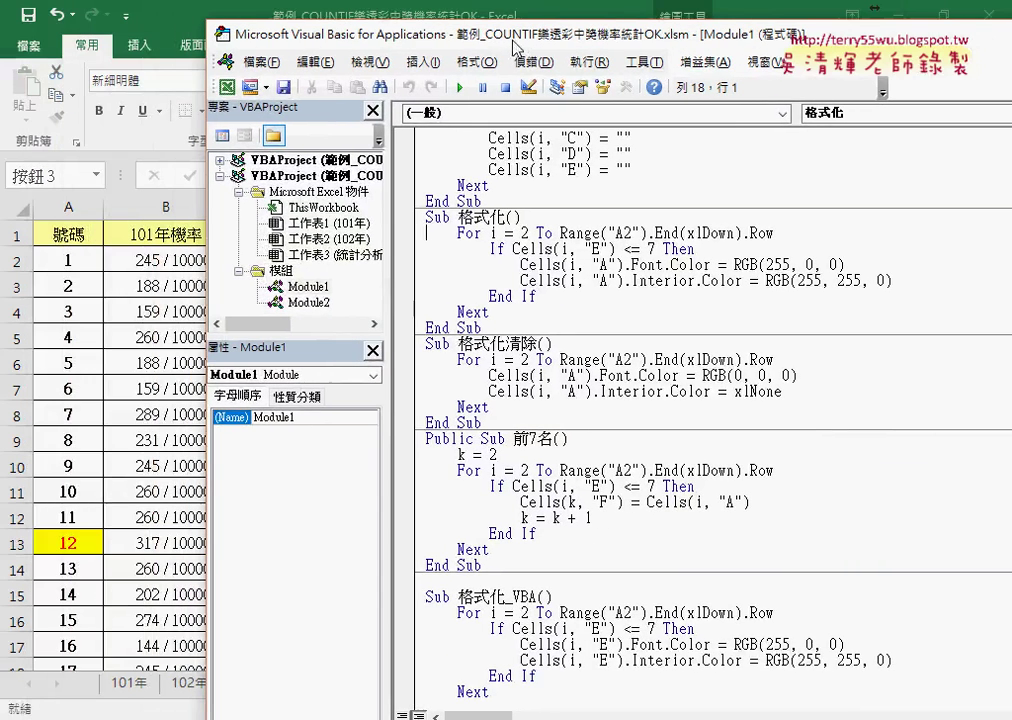
drag(348, 302, 318, 302)
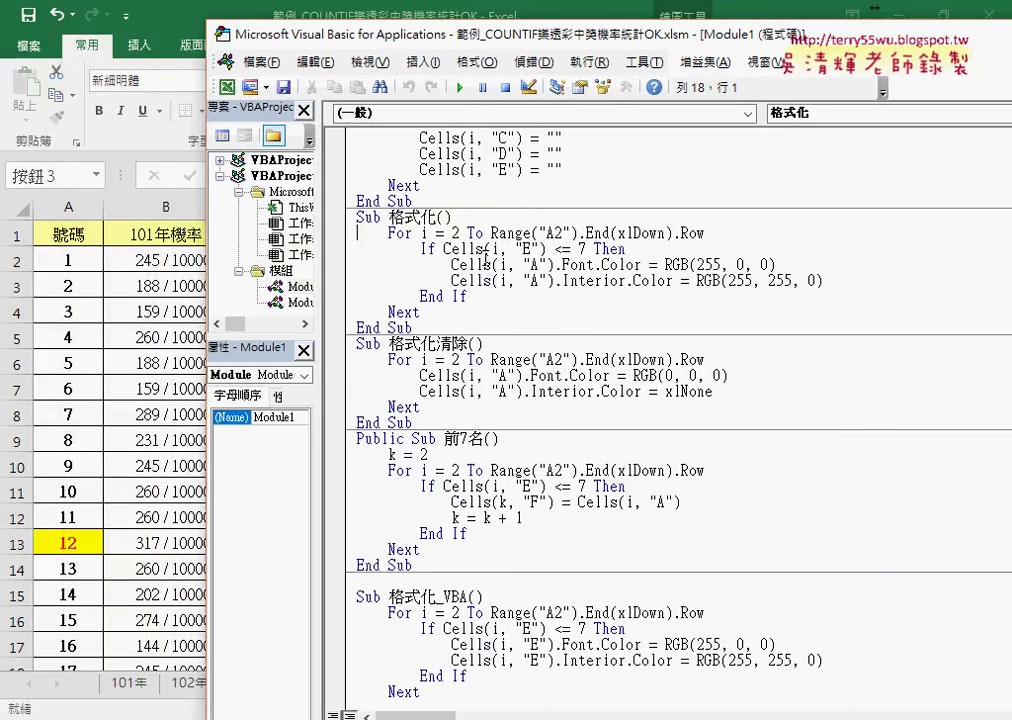
double_click(455, 232)
click(488, 234)
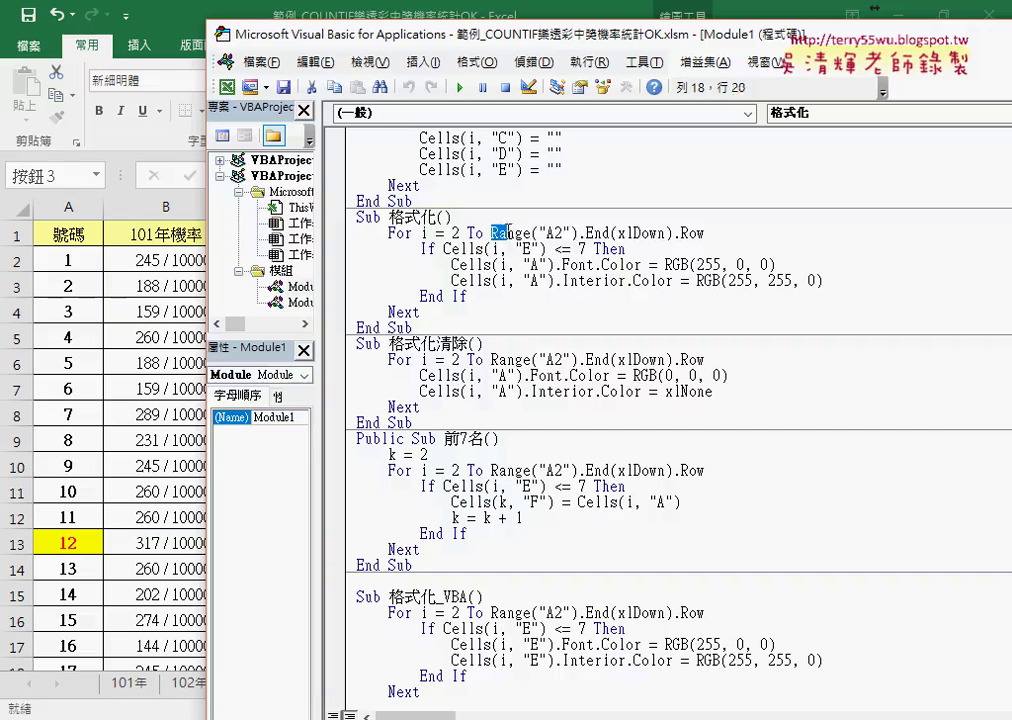
drag(490, 233, 704, 233)
click(421, 313)
double_click(421, 313)
click(389, 233)
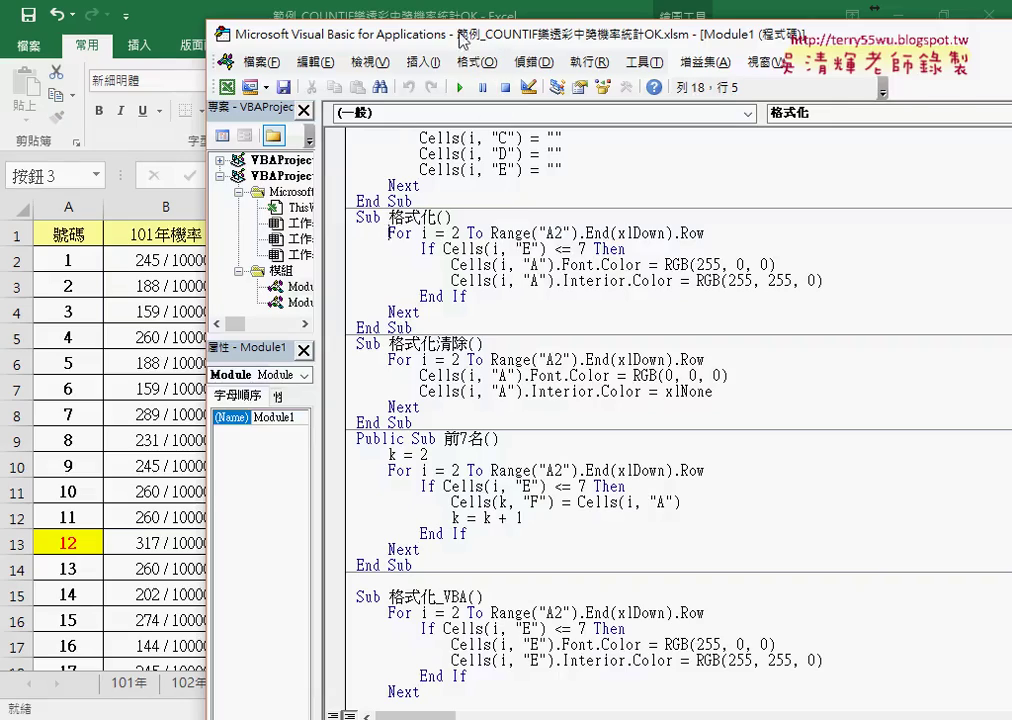
Step: Reveal the worksheet beside the editor and highlight the column E rank condition
drag(507, 40, 830, 37)
mouse_move(707, 40)
mouse_down()
mouse_move(744, 40)
mouse_move(504, 45)
mouse_up()
drag(565, 243, 709, 243)
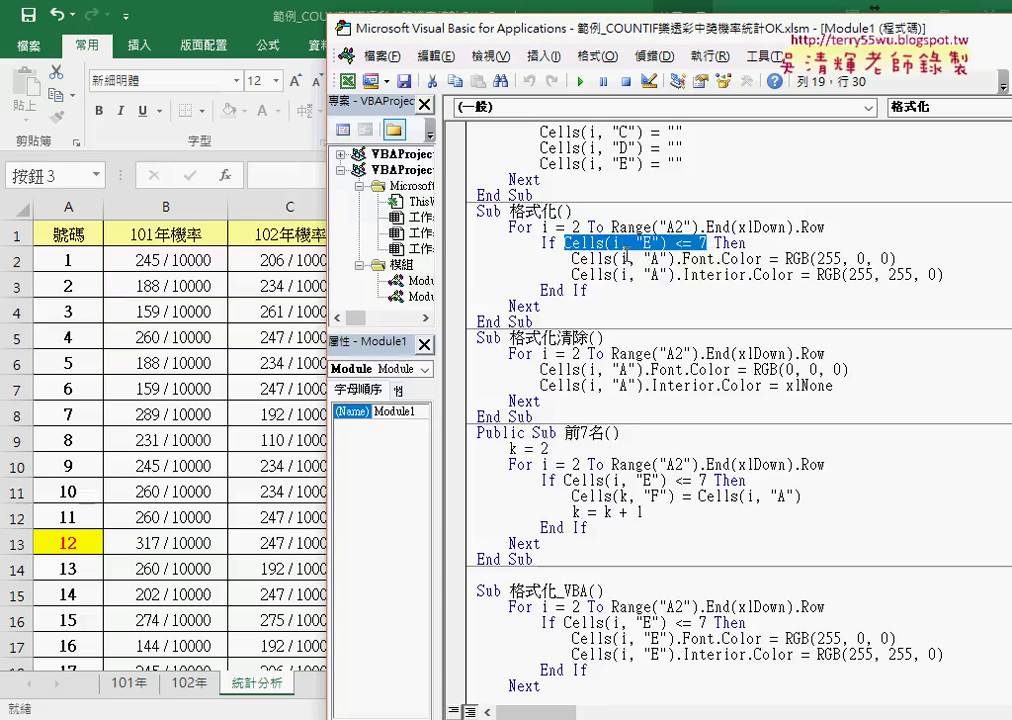
click(616, 243)
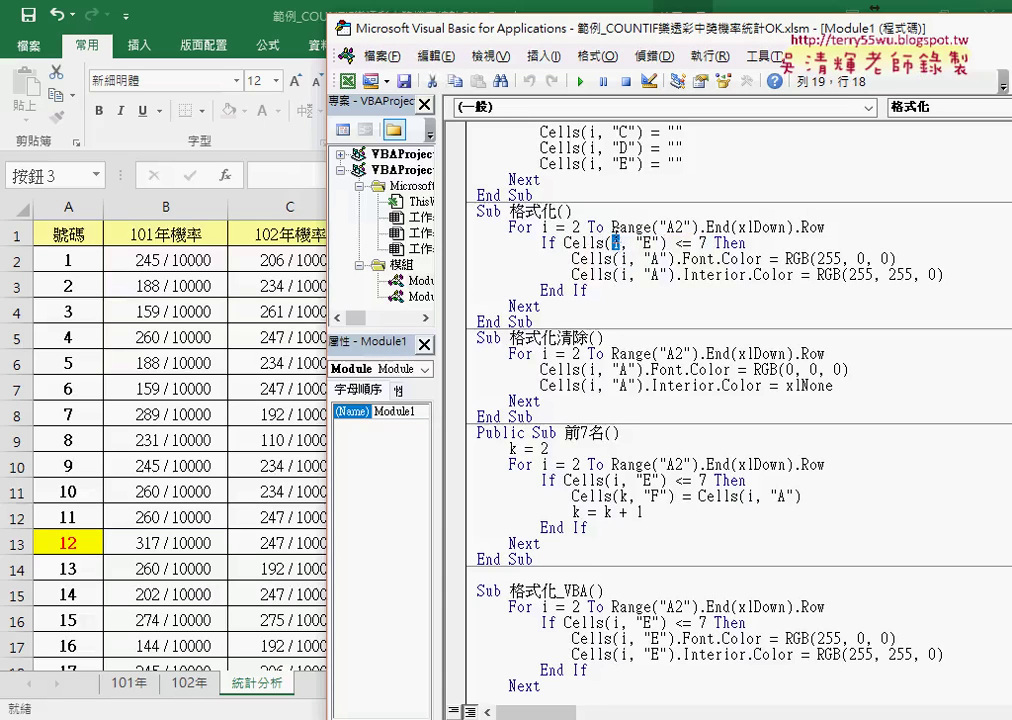
Step: Highlight the red RGB(255, 0, 0) font colour and the Interior yellow fill values
key(Down)
key(Right)
key(Right)
key(Right)
key(Right)
key(Right)
key(Right)
key(Right)
key(Right)
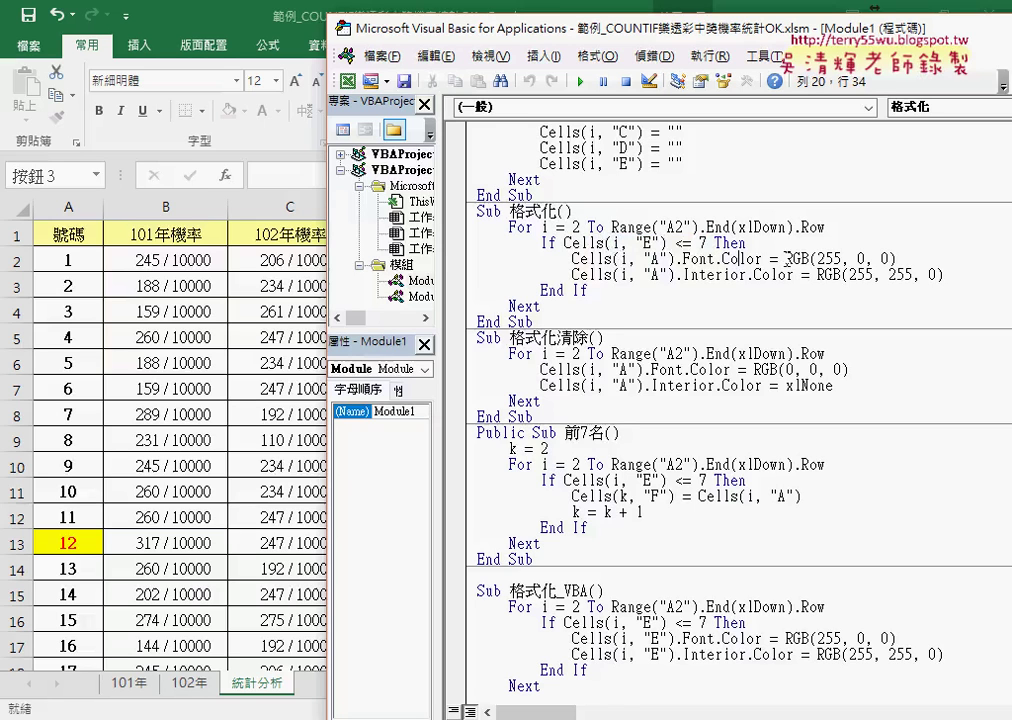
drag(786, 258, 896, 258)
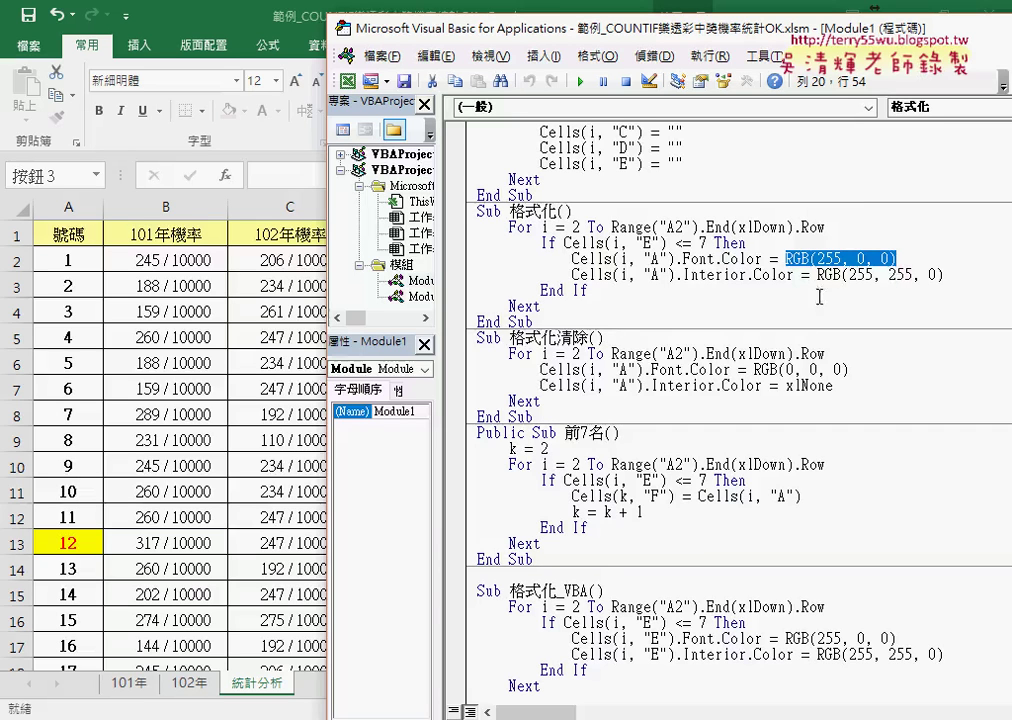
double_click(740, 275)
key(shift+Right)
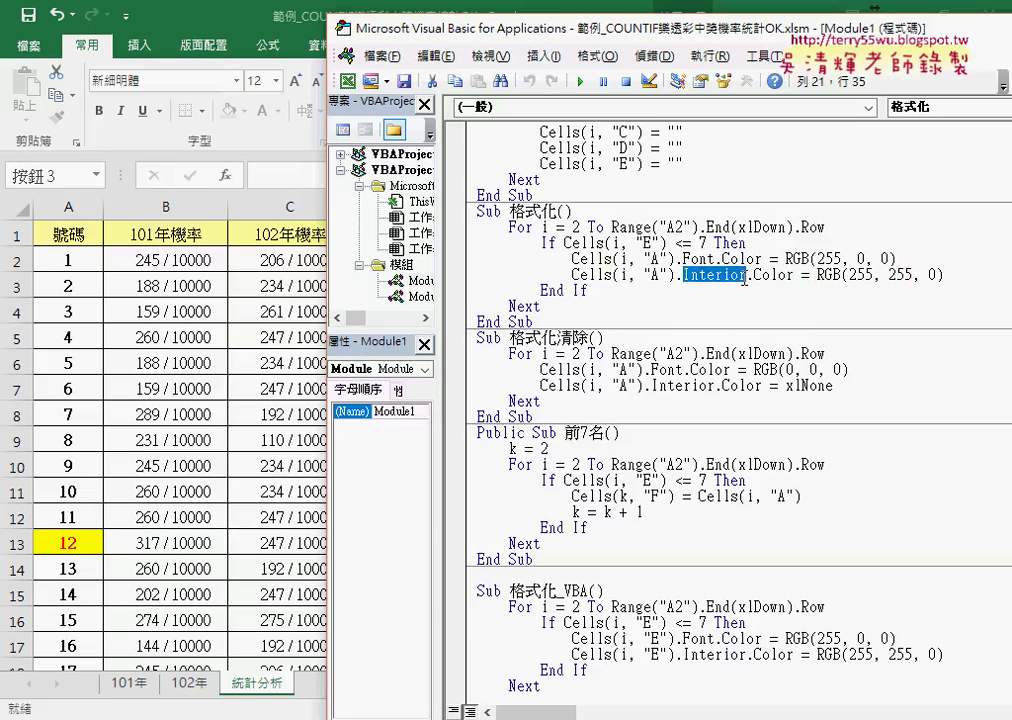
double_click(861, 275)
double_click(899, 275)
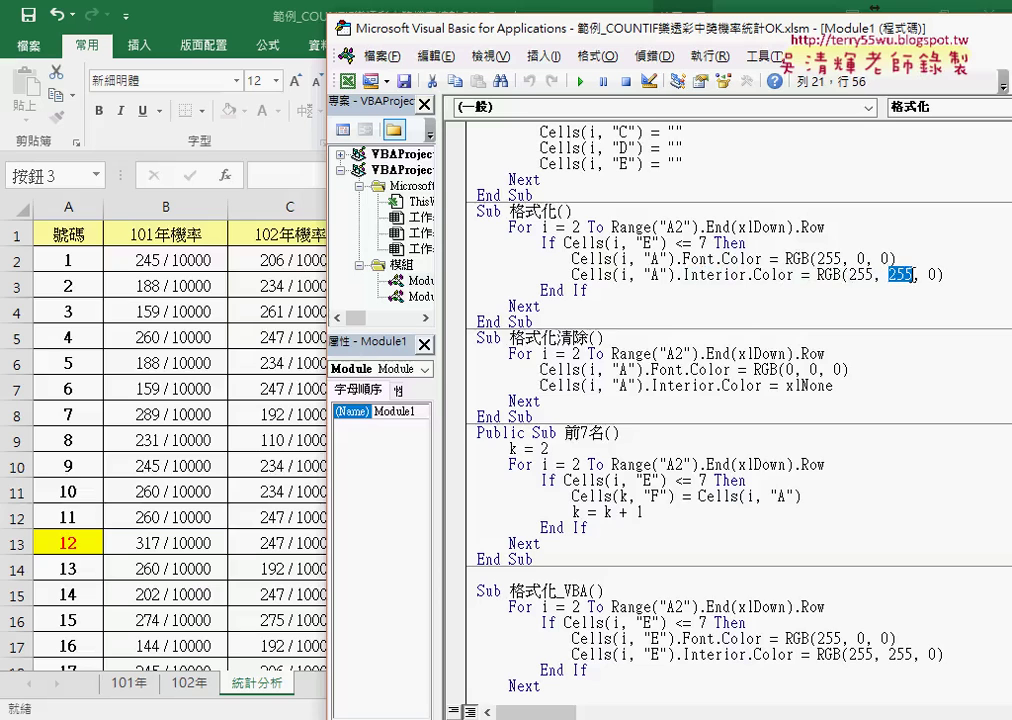
click(556, 290)
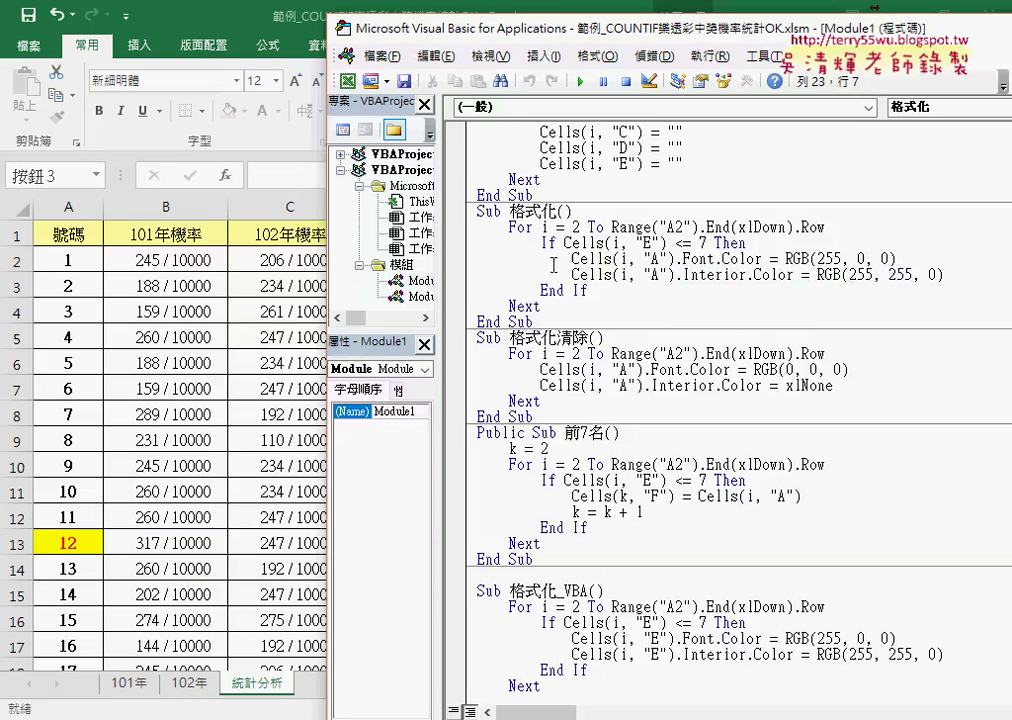
click(593, 299)
Step: Run the 格式化清除 macro, review its RGB(0,0,0) font and xlNone fill, and return to Excel
click(581, 381)
key(F5)
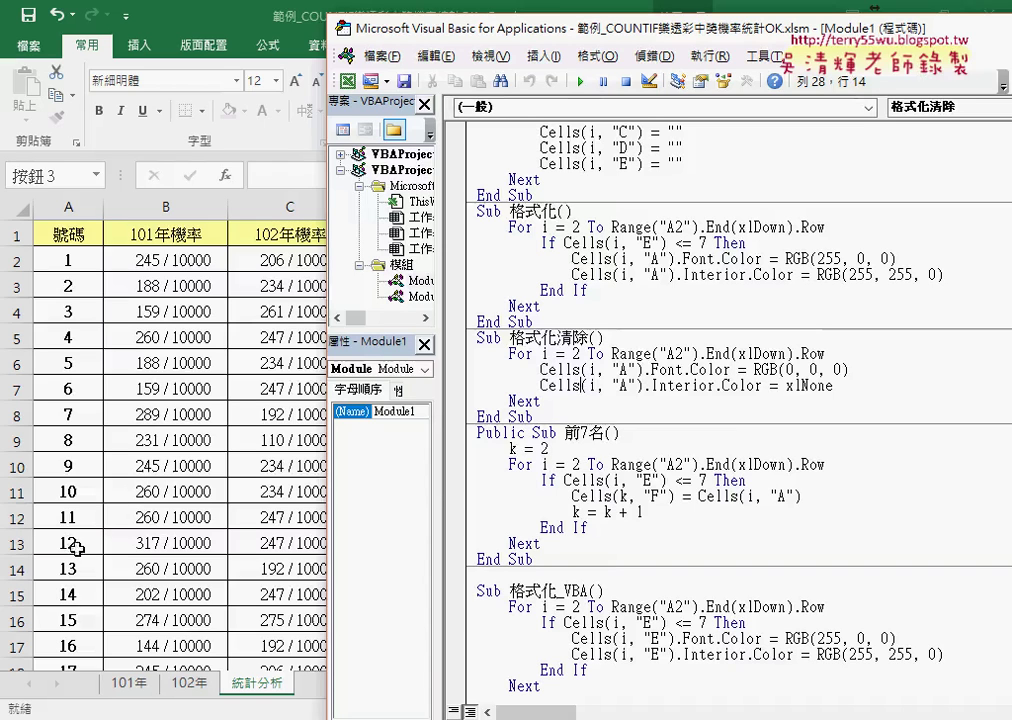
drag(850, 370, 755, 371)
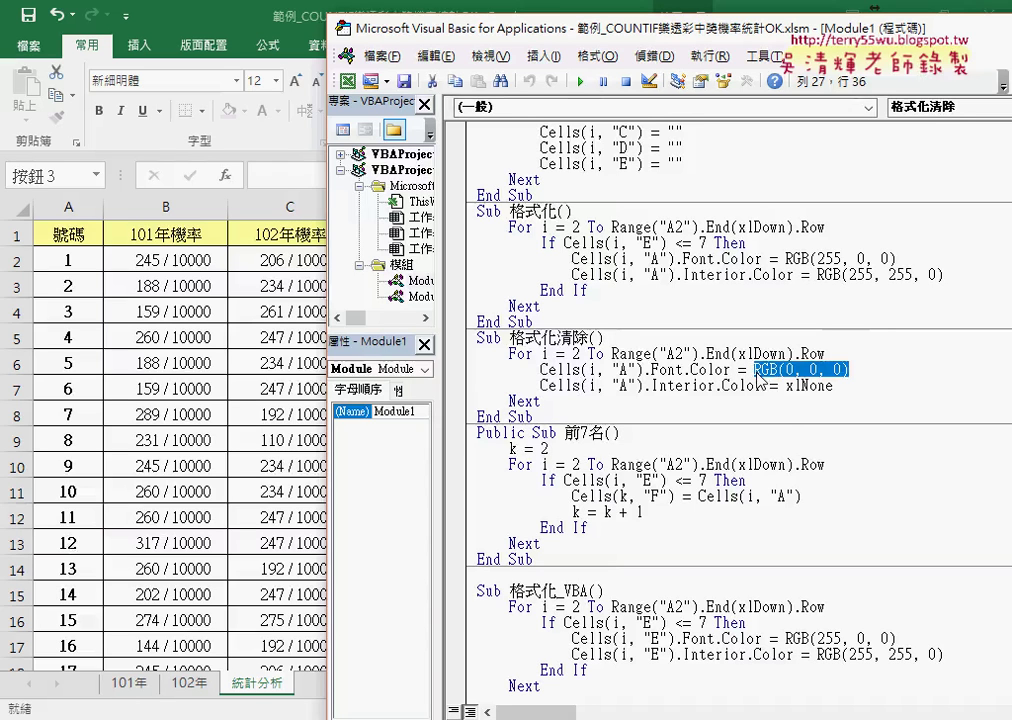
drag(786, 385, 831, 388)
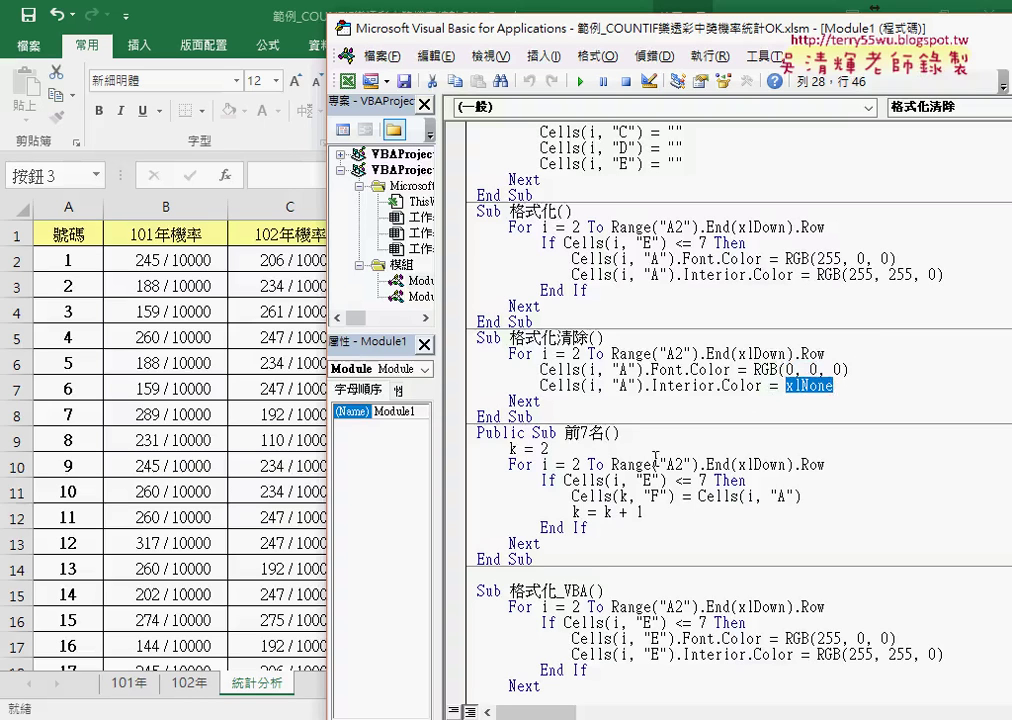
click(272, 455)
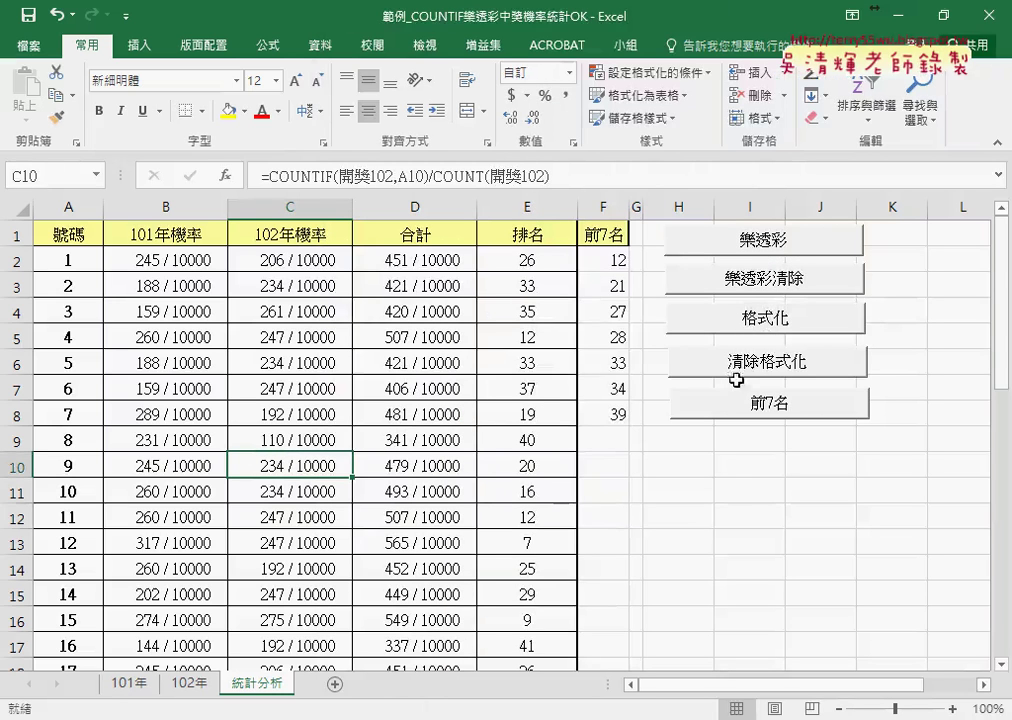
Step: Test the 格式化 button's top-7 highlighting, then remove it with 清除格式化
click(760, 325)
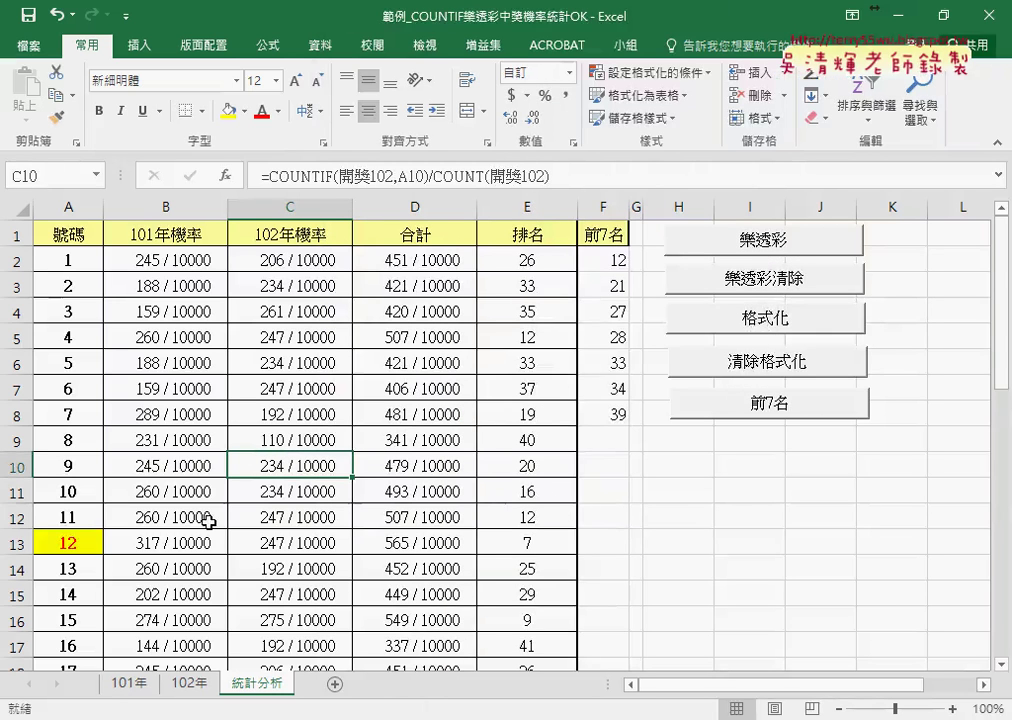
scroll(212, 522, down, 2)
scroll(205, 350, down, 2)
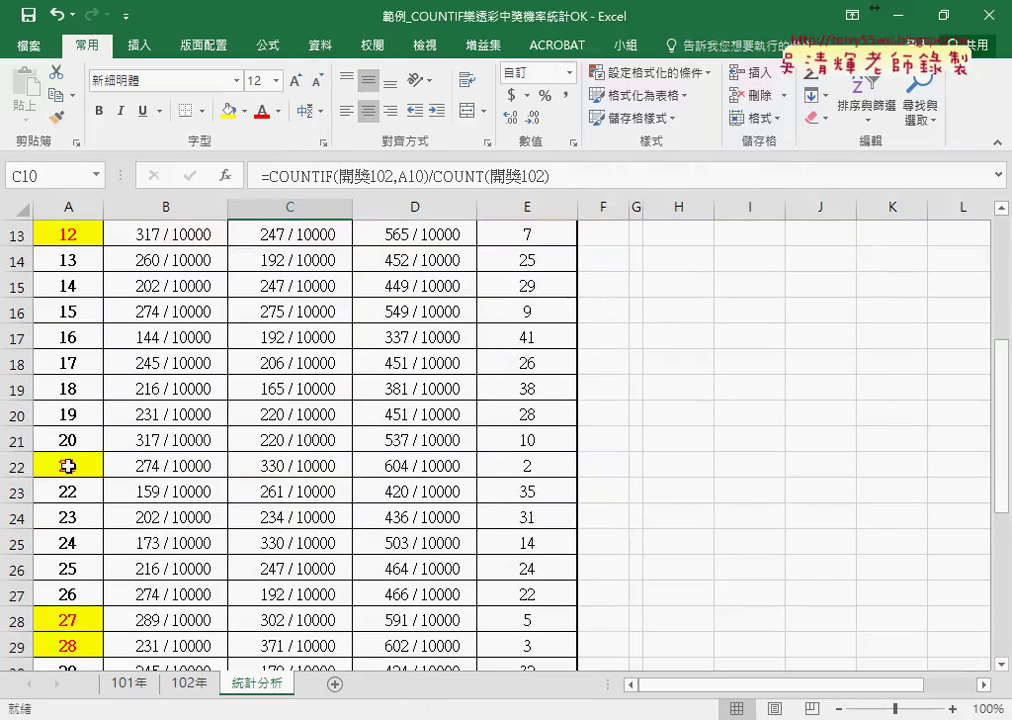
scroll(68, 637, up, 4)
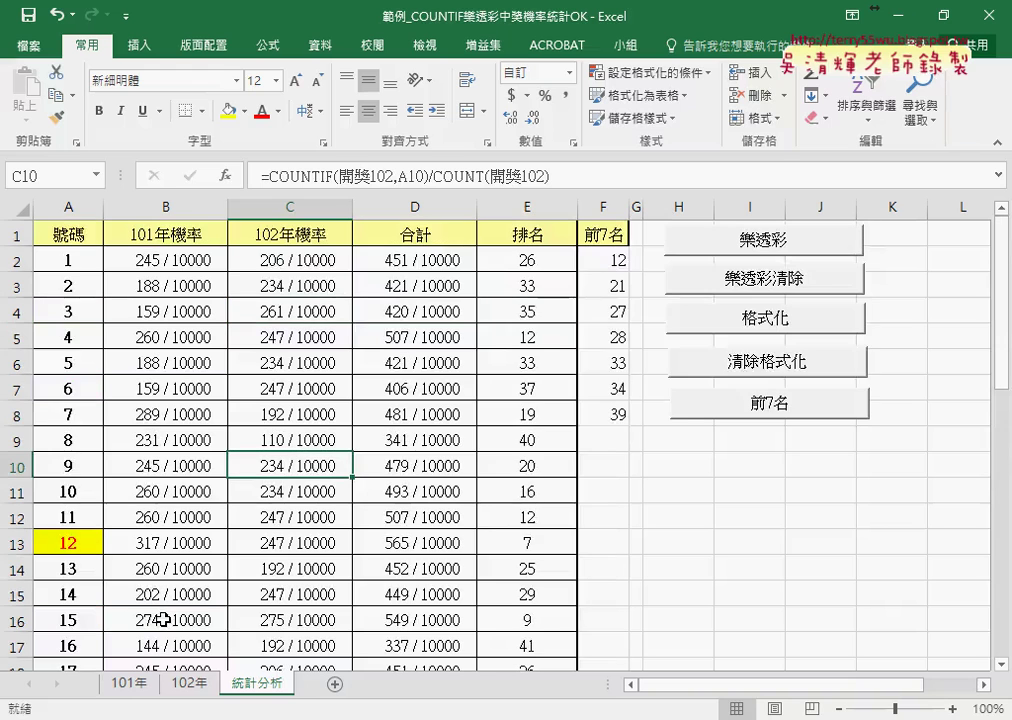
click(760, 372)
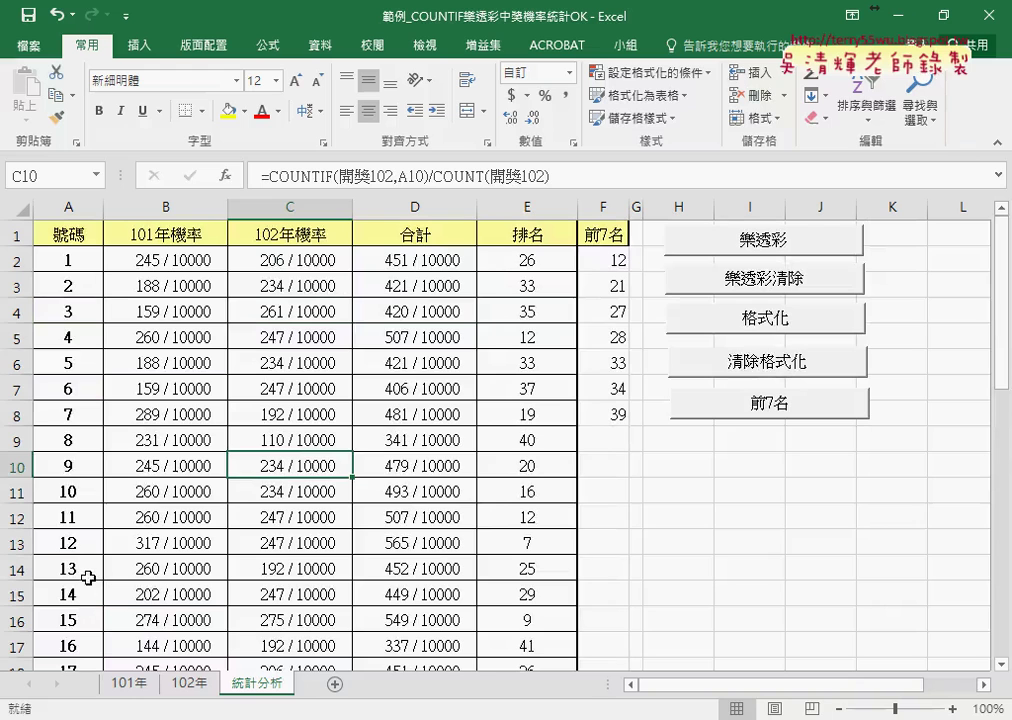
Step: Delete the top-7 list in F2:F8 and rerun 格式化 to highlight the top-7 IDs
drag(612, 256, 600, 414)
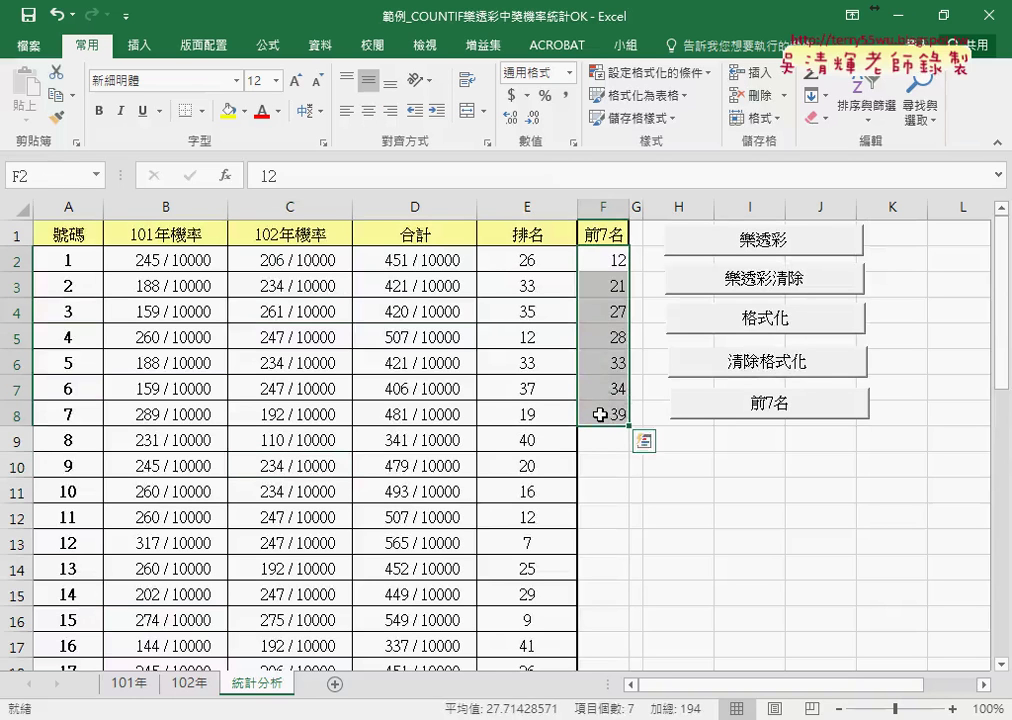
key(Delete)
click(763, 332)
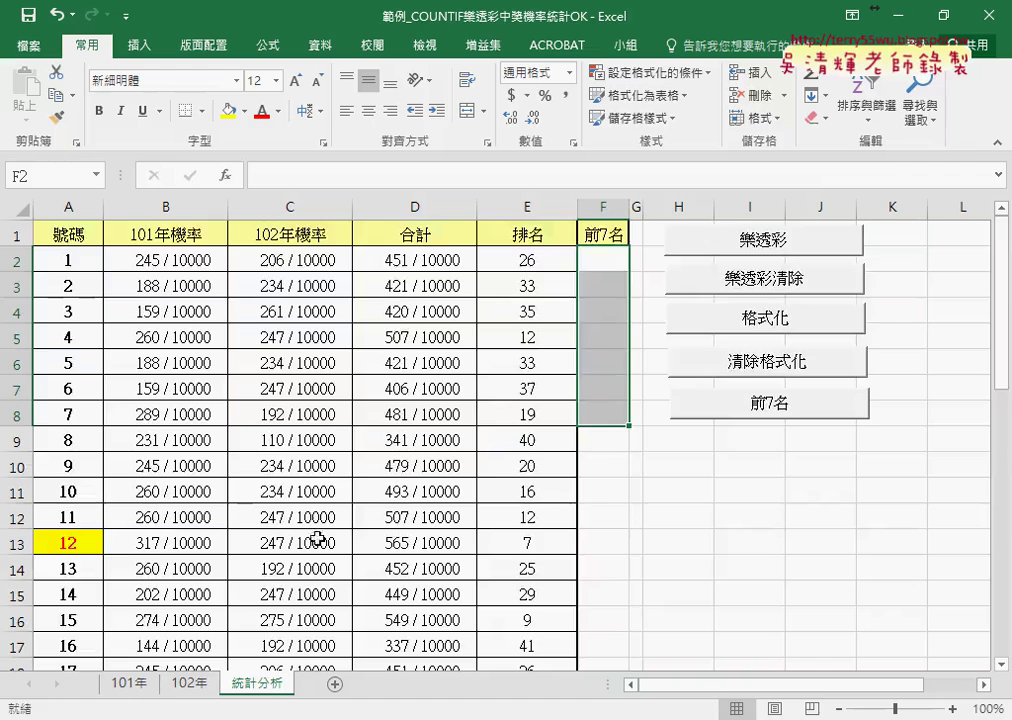
scroll(158, 583, down, 4)
scroll(163, 572, down, 1)
scroll(45, 461, up, 2)
scroll(49, 461, up, 3)
Step: Check the highlighted IDs 12, 21 and 39 in cells A13, A22 and A40
click(78, 543)
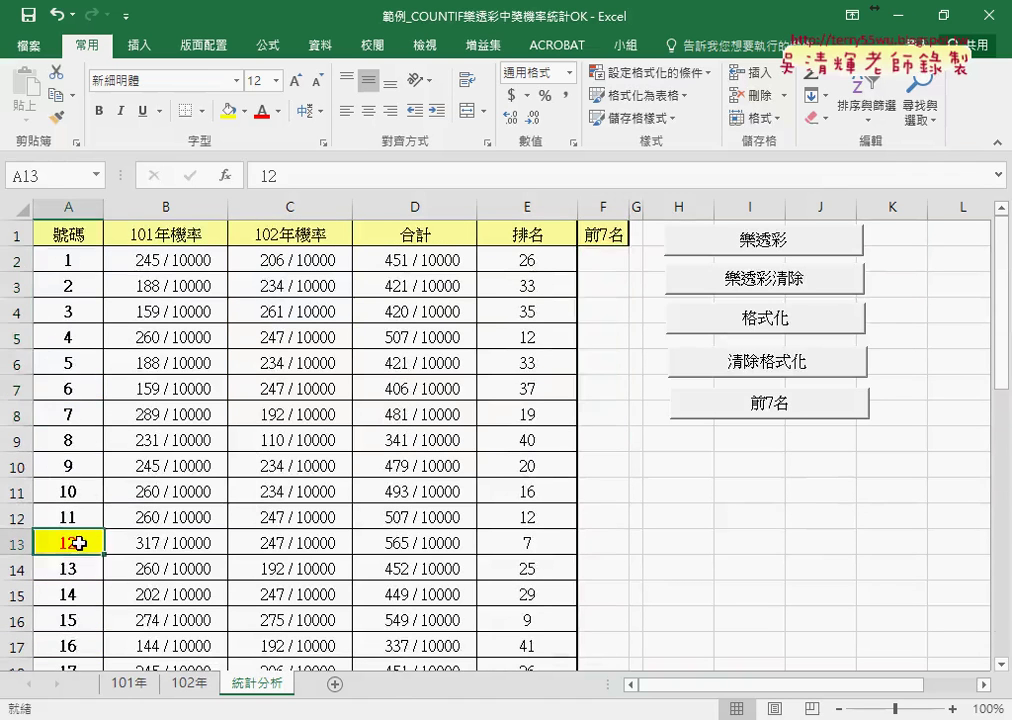
scroll(76, 544, down, 2)
scroll(75, 525, down, 1)
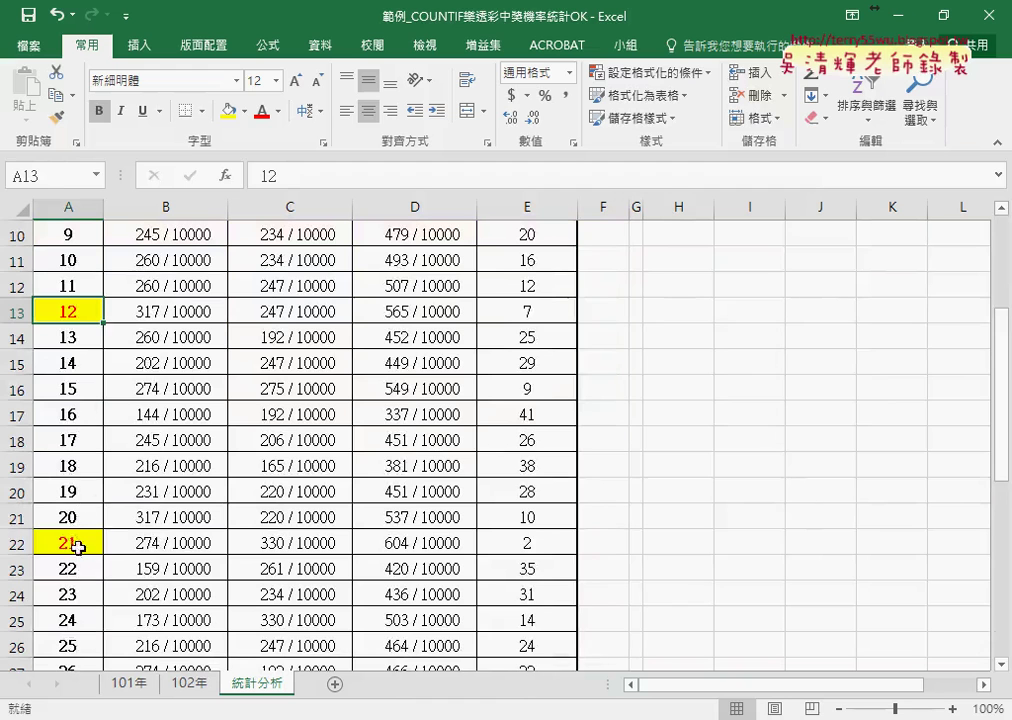
click(78, 543)
scroll(78, 543, down, 3)
scroll(80, 540, down, 1)
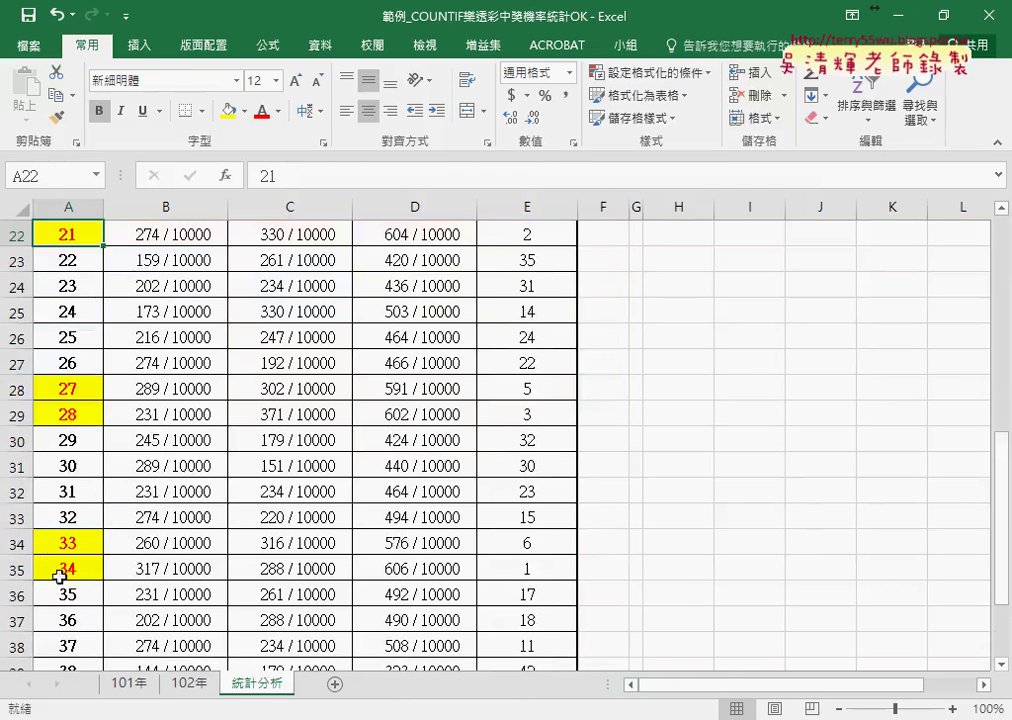
scroll(59, 577, down, 3)
click(74, 465)
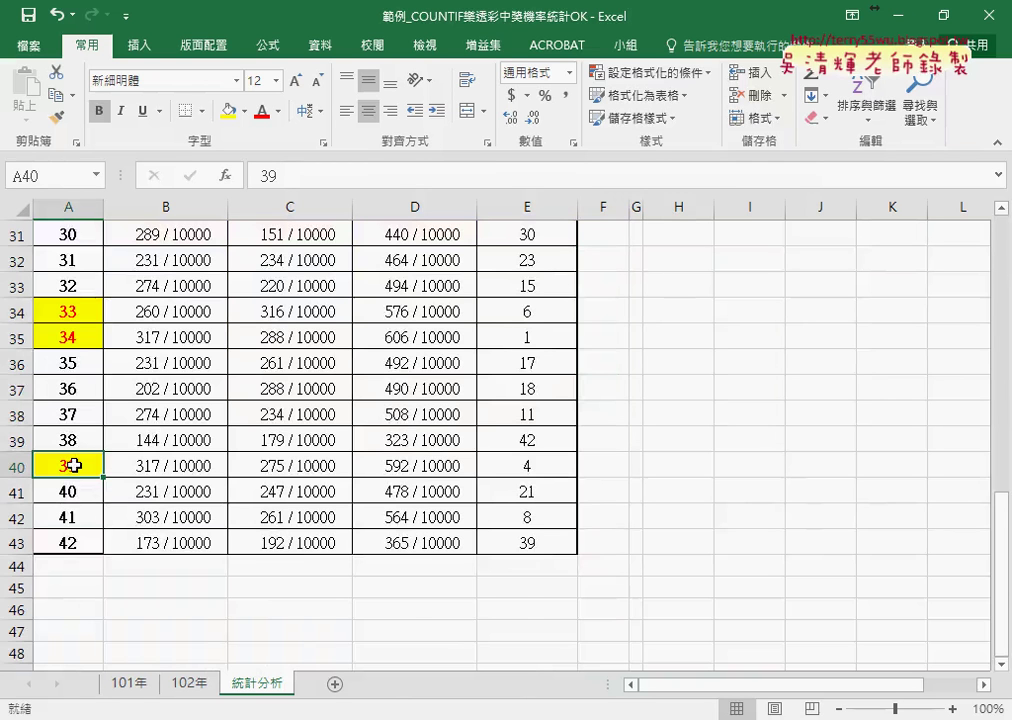
scroll(74, 465, up, 4)
scroll(74, 465, up, 6)
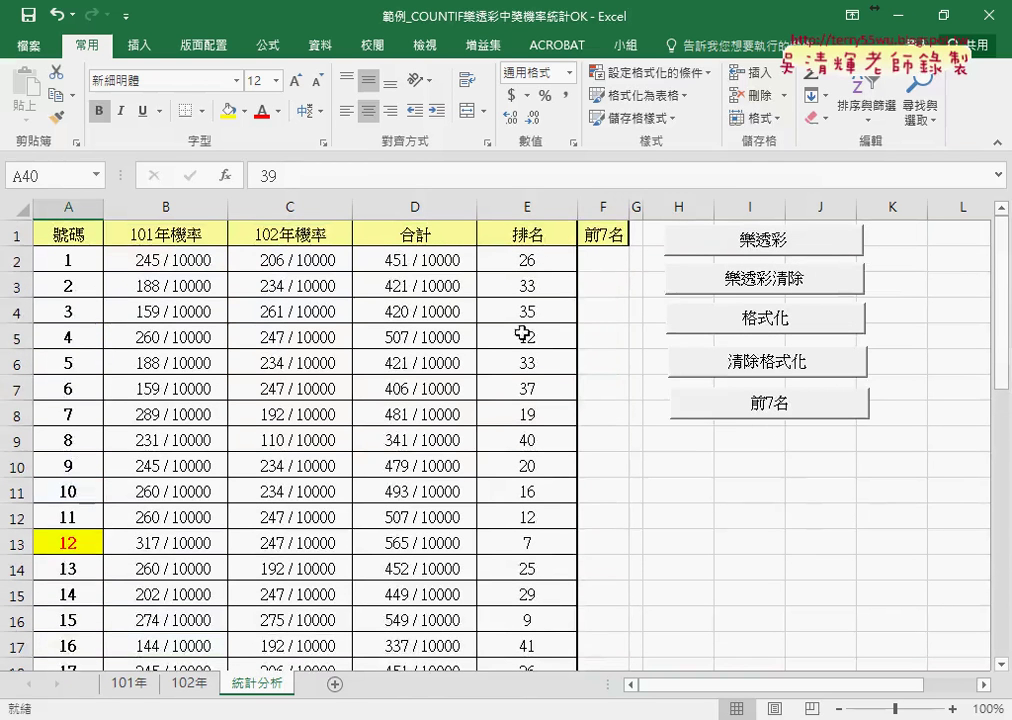
Step: Select F2:F8 and run the 前7名 macro to list IDs 12, 21, 27, 28, 33, 34, 39
click(608, 258)
drag(608, 258, 605, 389)
click(757, 408)
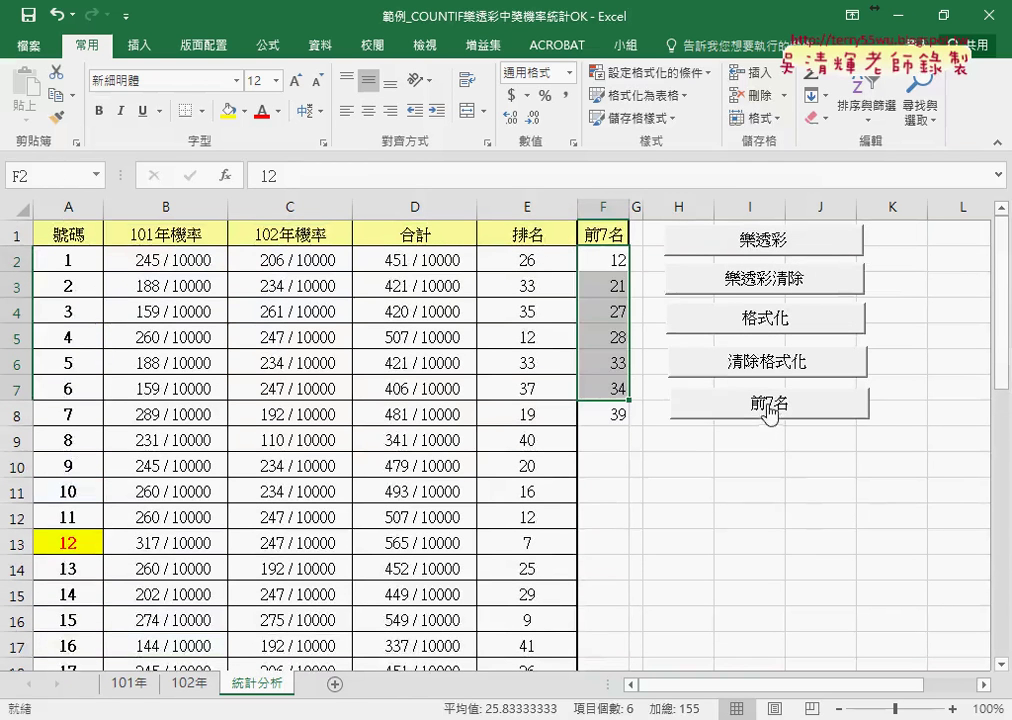